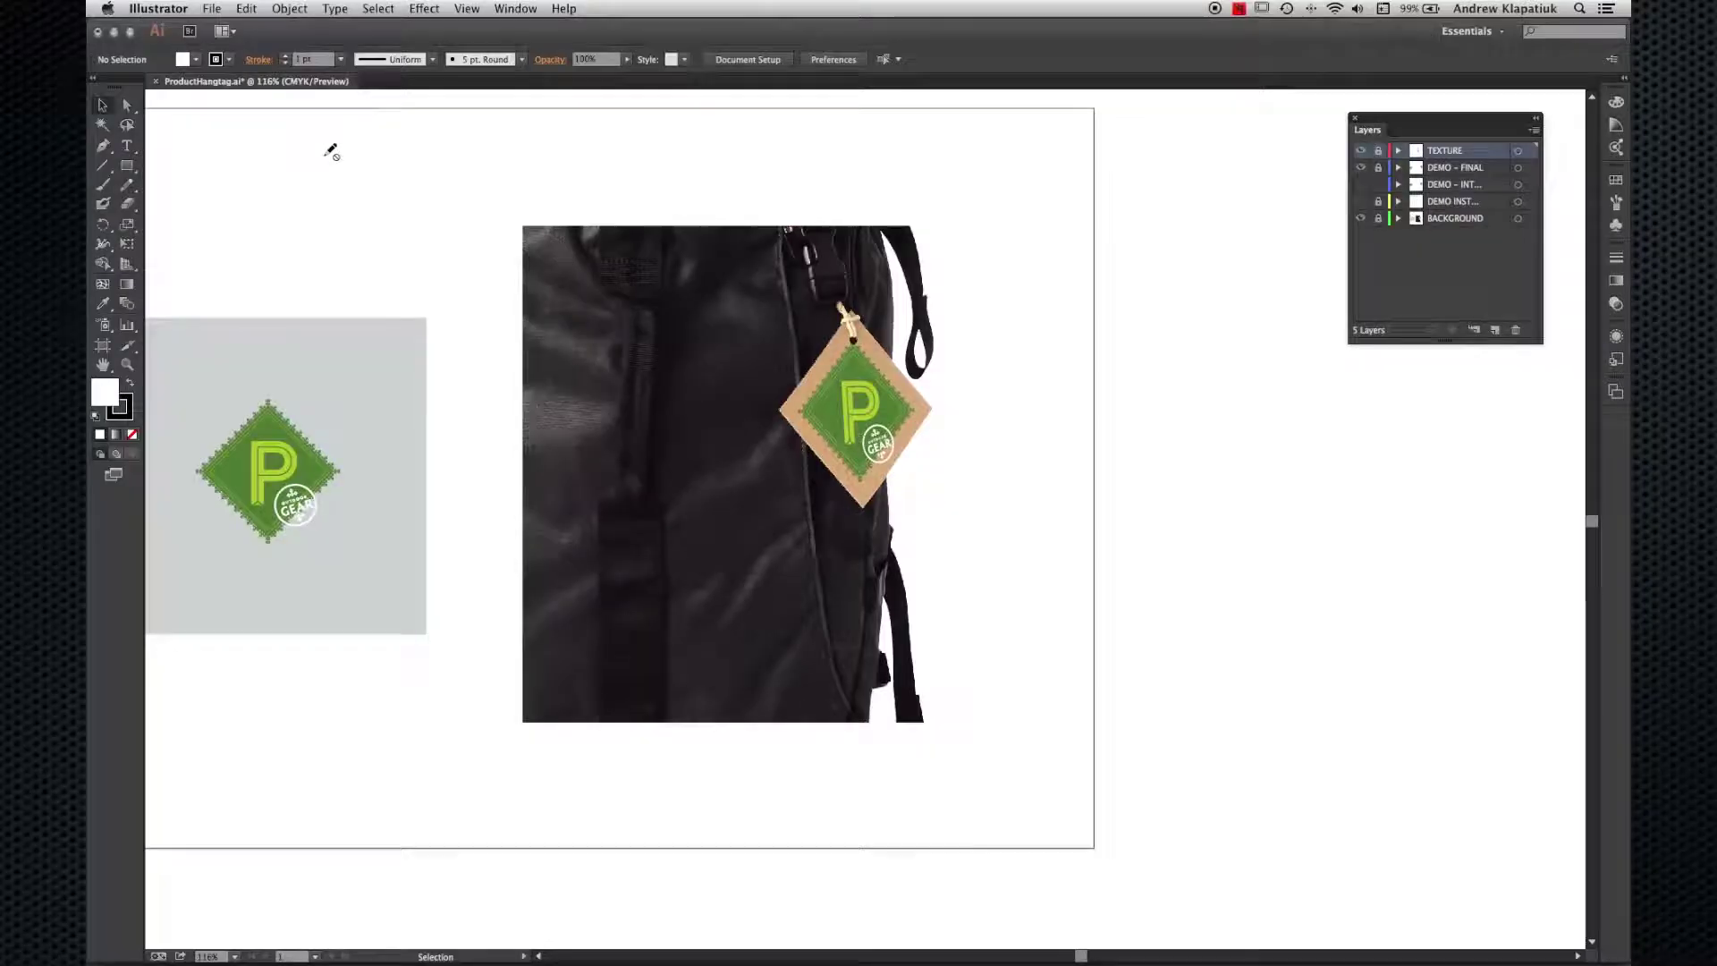
# Step: Pan the backpack photo toward centre and zoom in close on the cardboard hang tag
pyautogui.click(416, 279)
pyautogui.moveTo(416, 279); pyautogui.dragTo(566, 265)
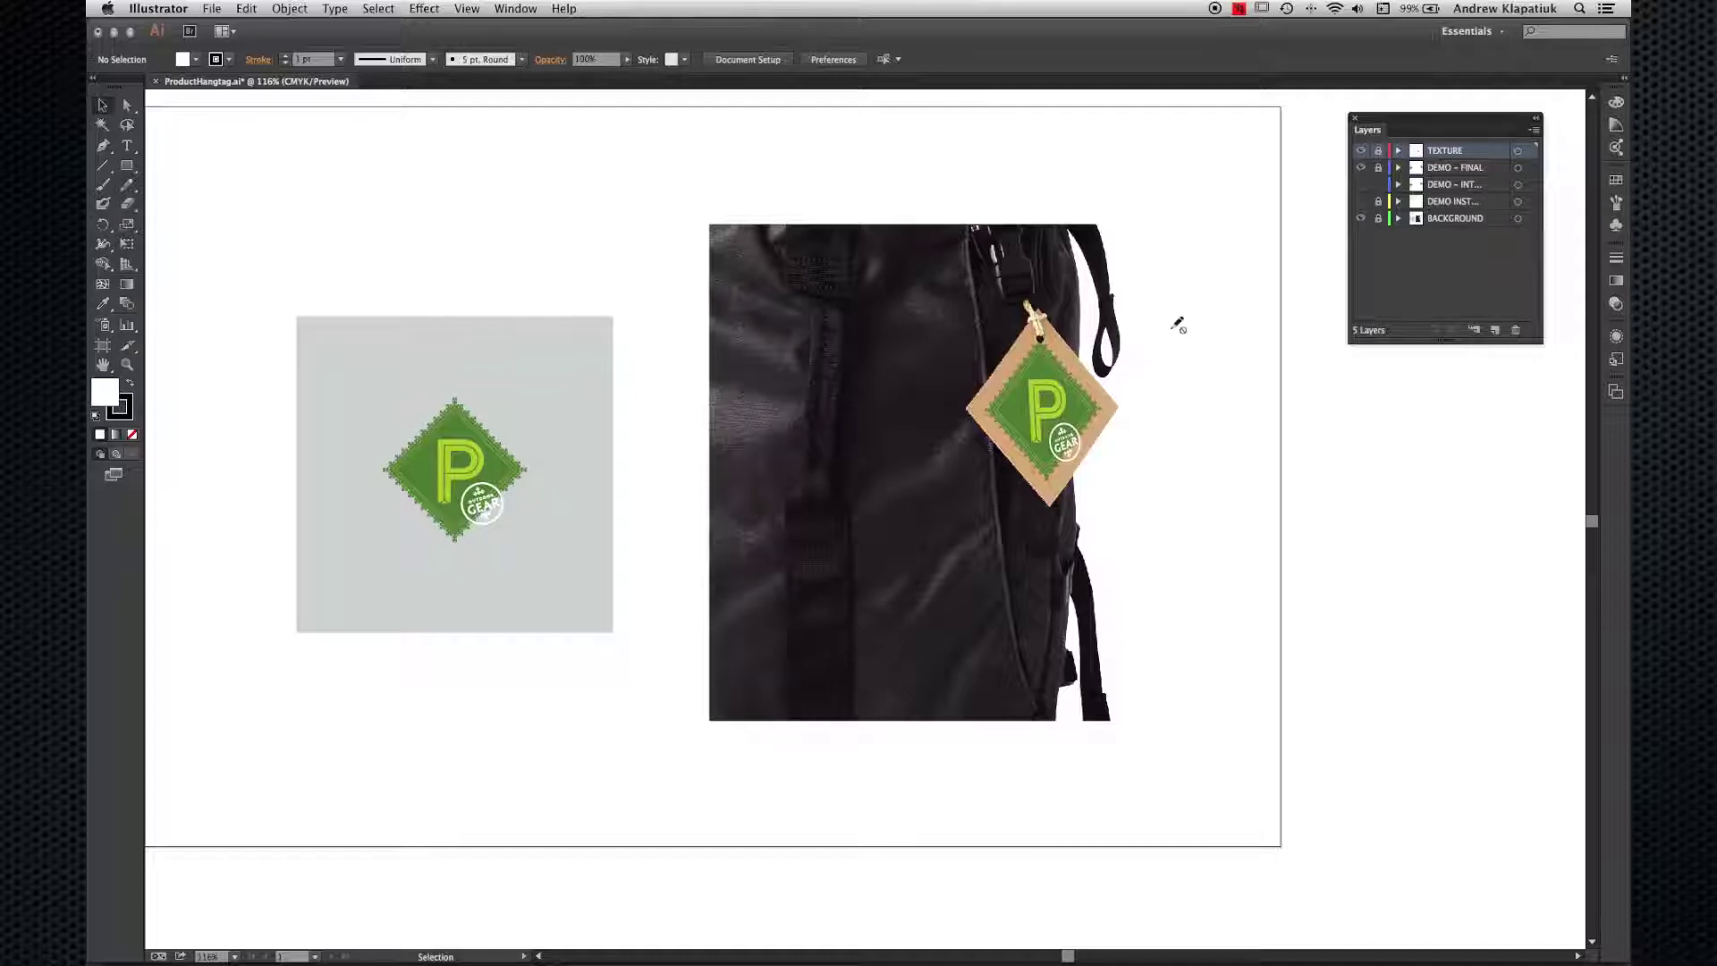
pyautogui.moveTo(904, 288); pyautogui.dragTo(1182, 568)
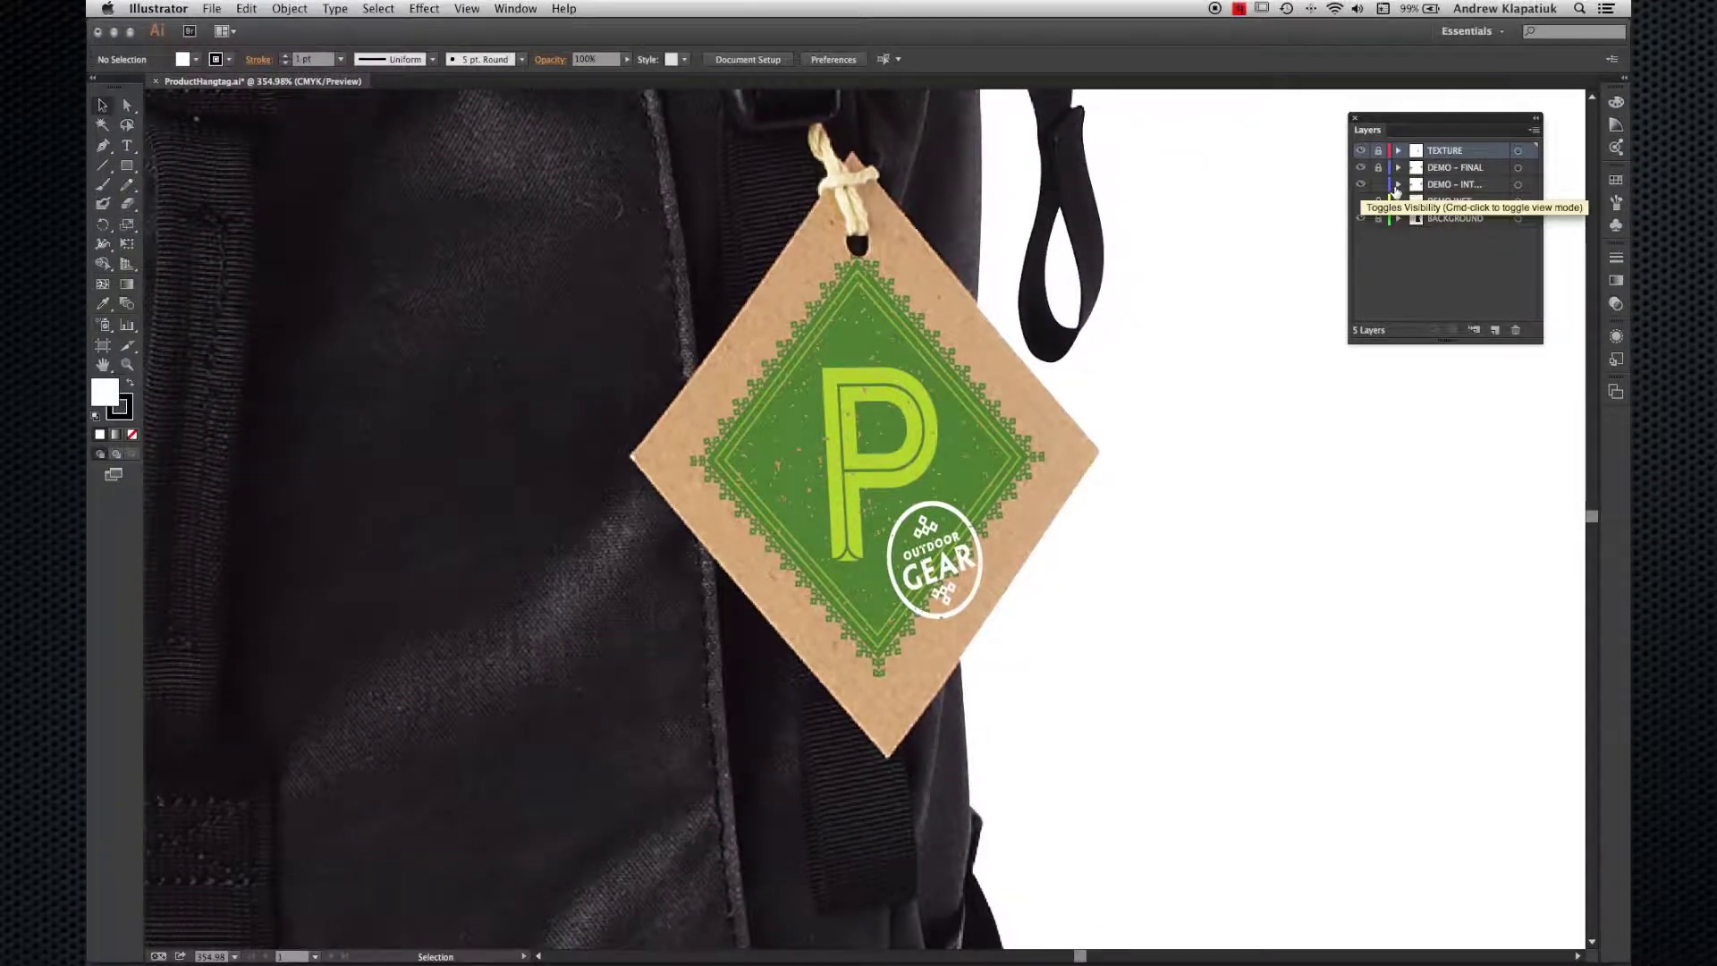
# Step: Show the DEMO - INT tag layer, hide the overlapping duplicate layer, and select the tag group
pyautogui.click(1362, 185)
pyautogui.click(1458, 186)
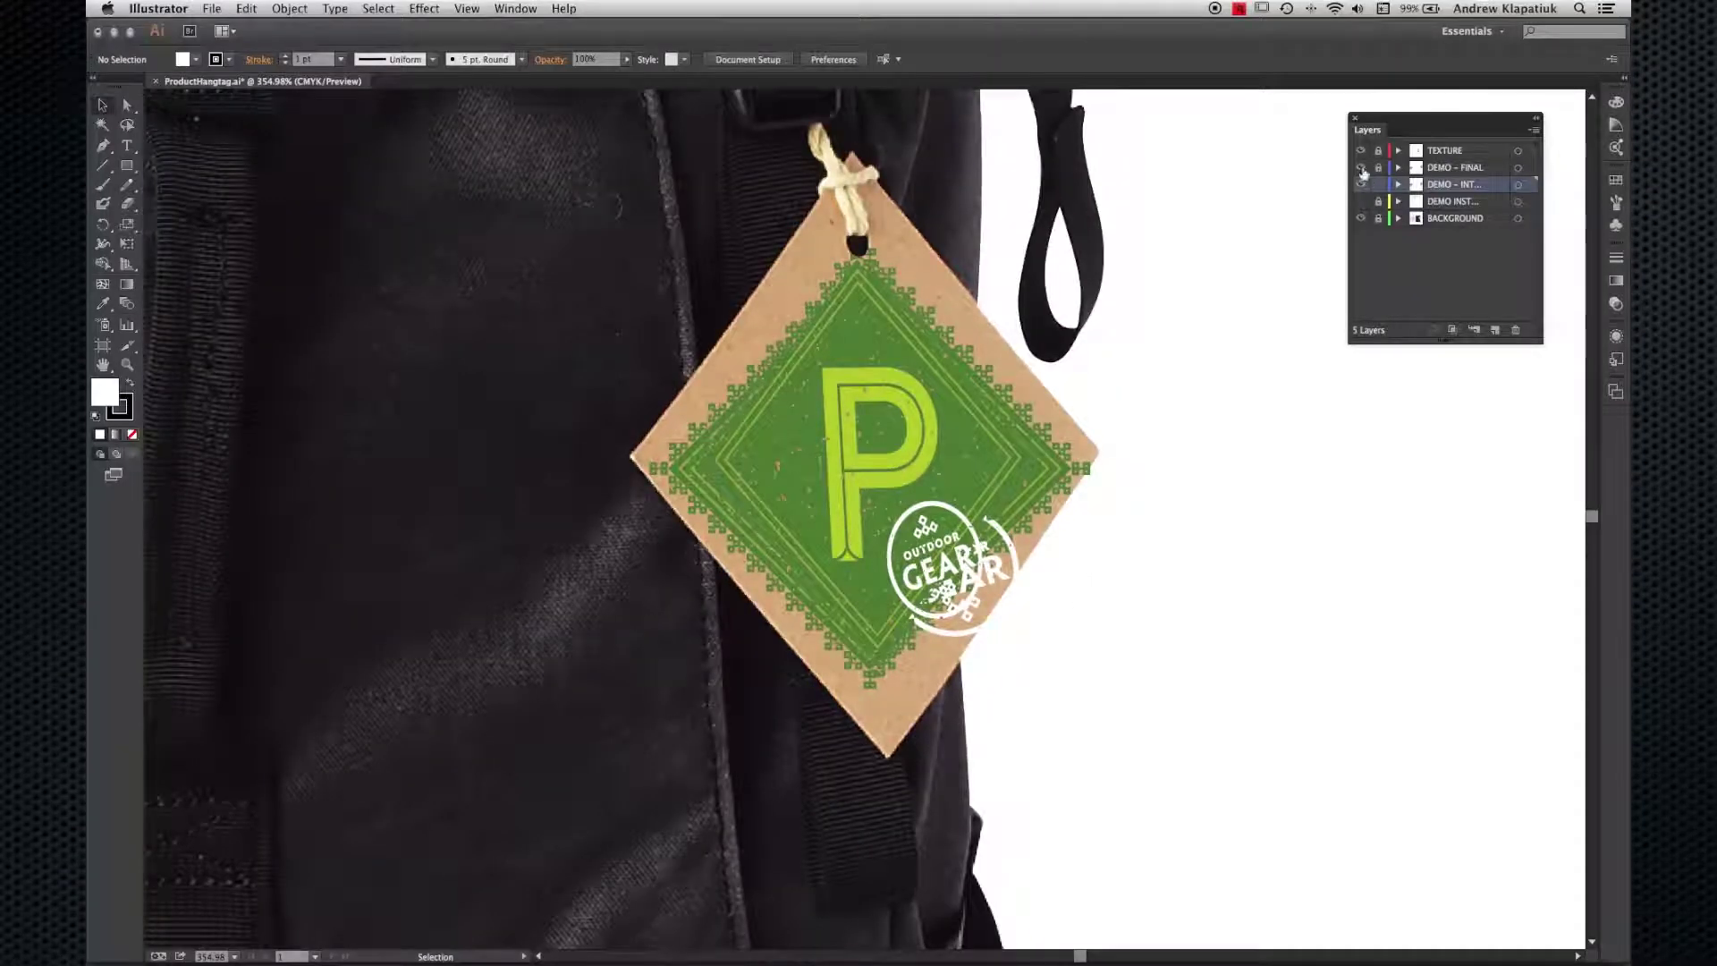
pyautogui.click(1361, 168)
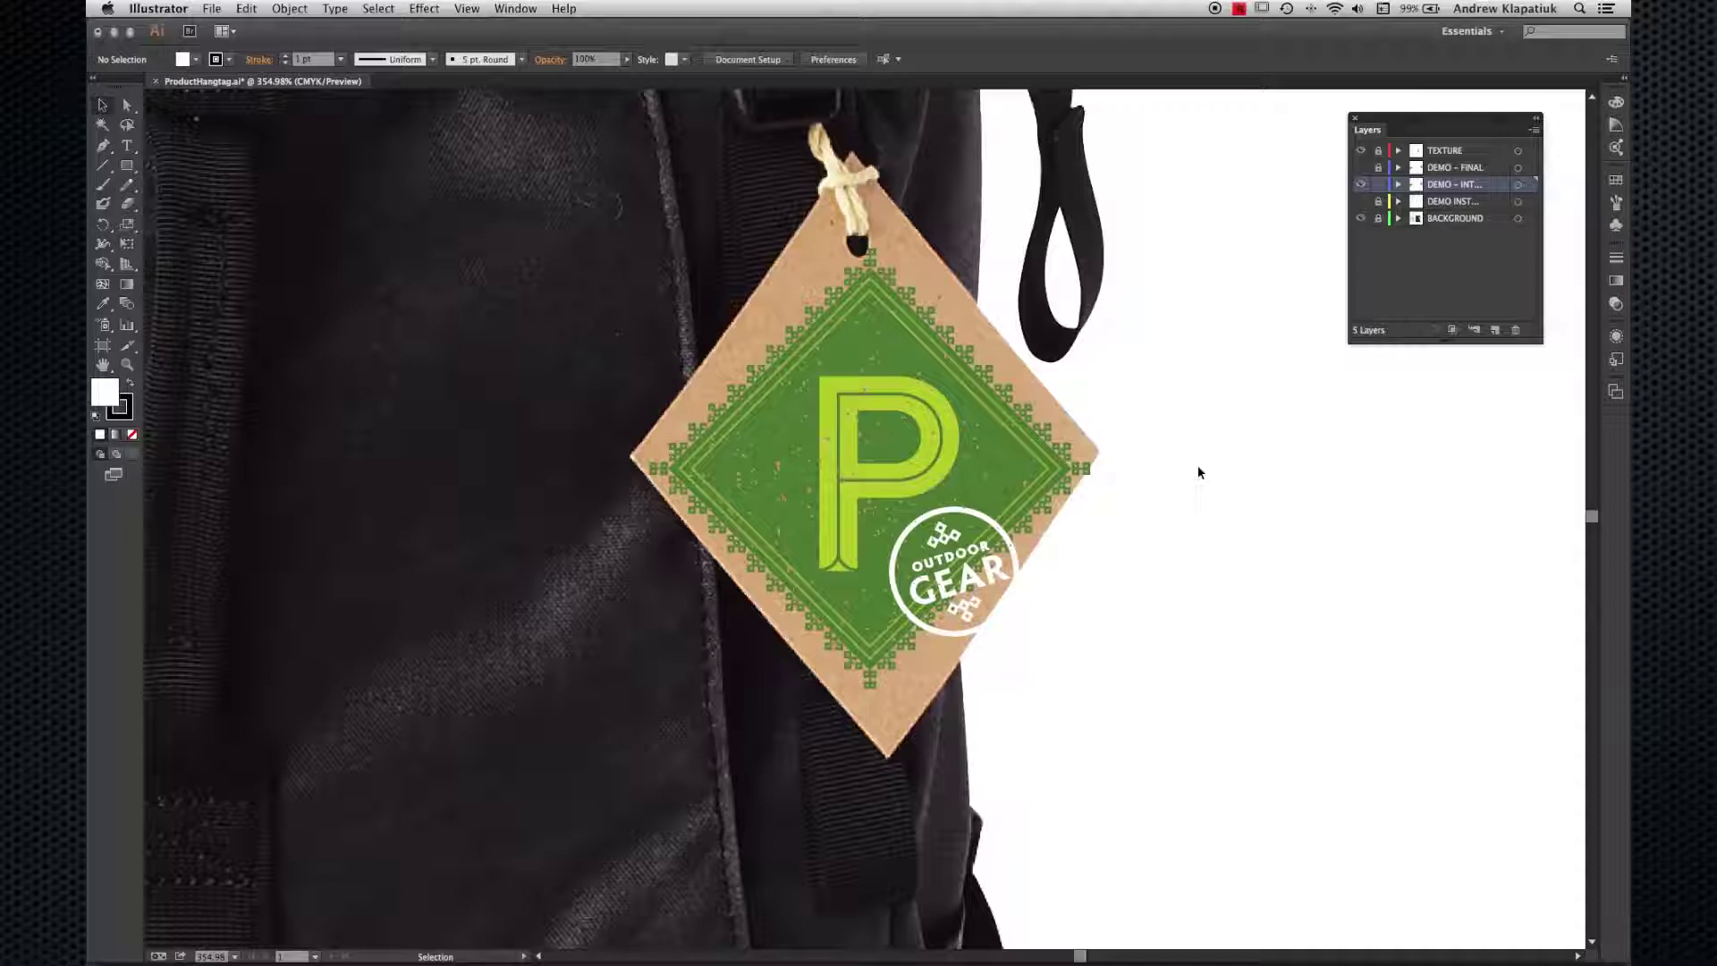
pyautogui.press('e')
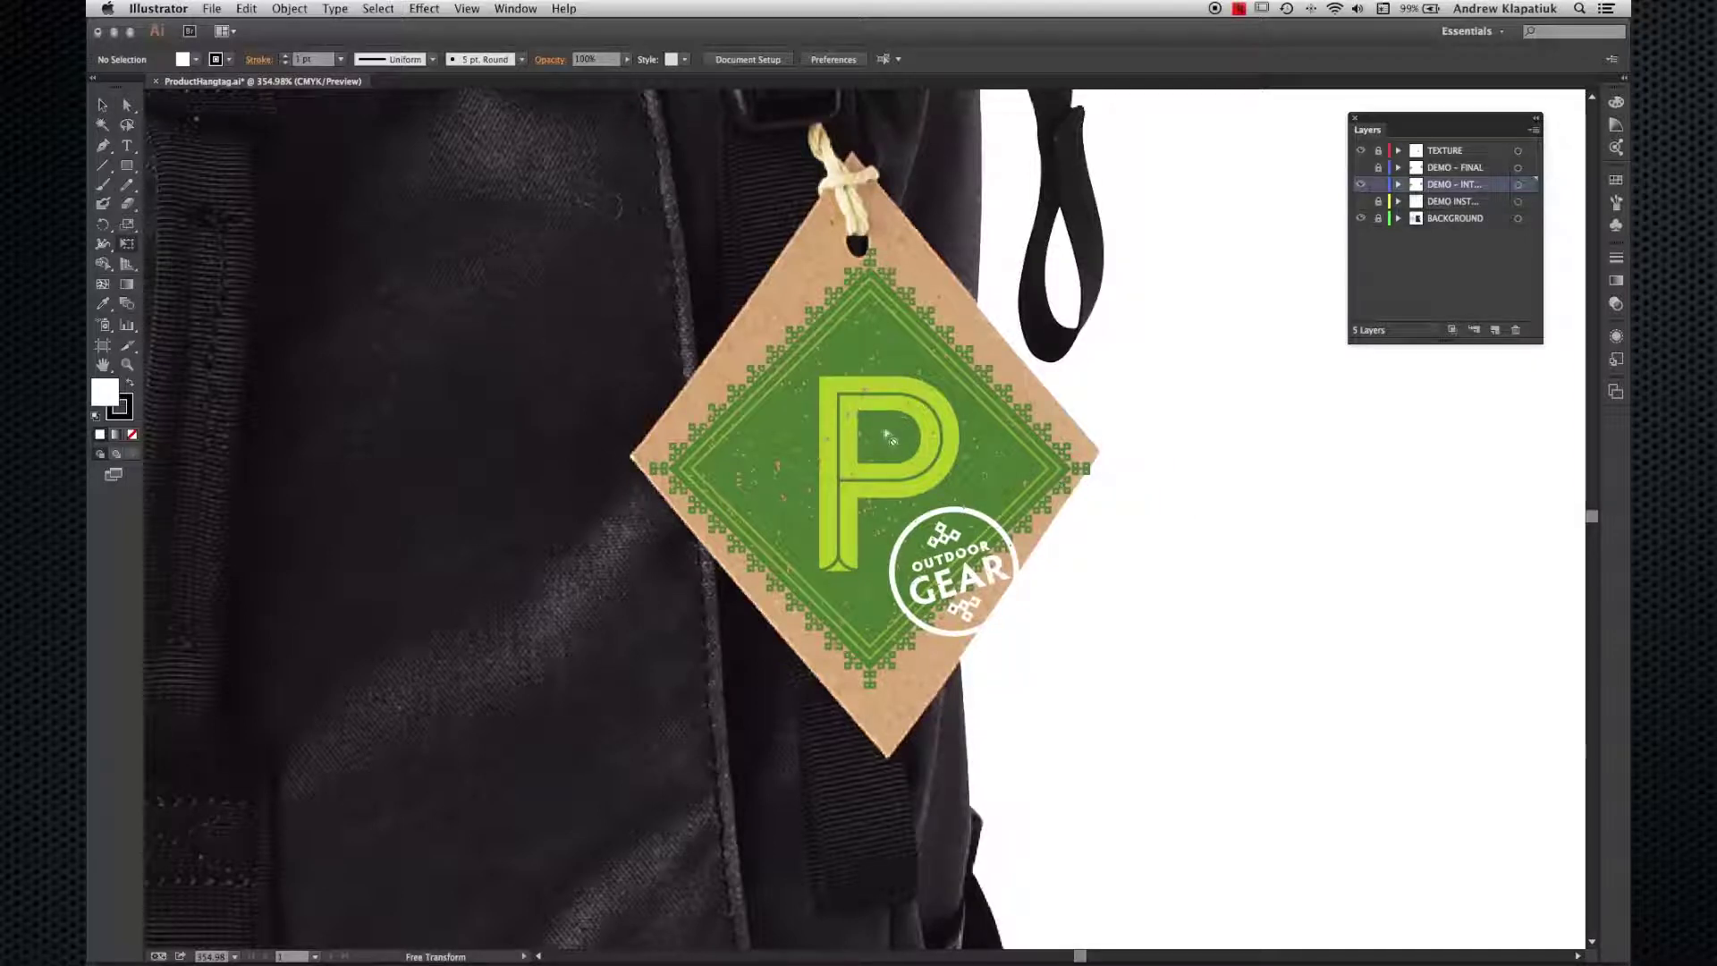
pyautogui.press('v')
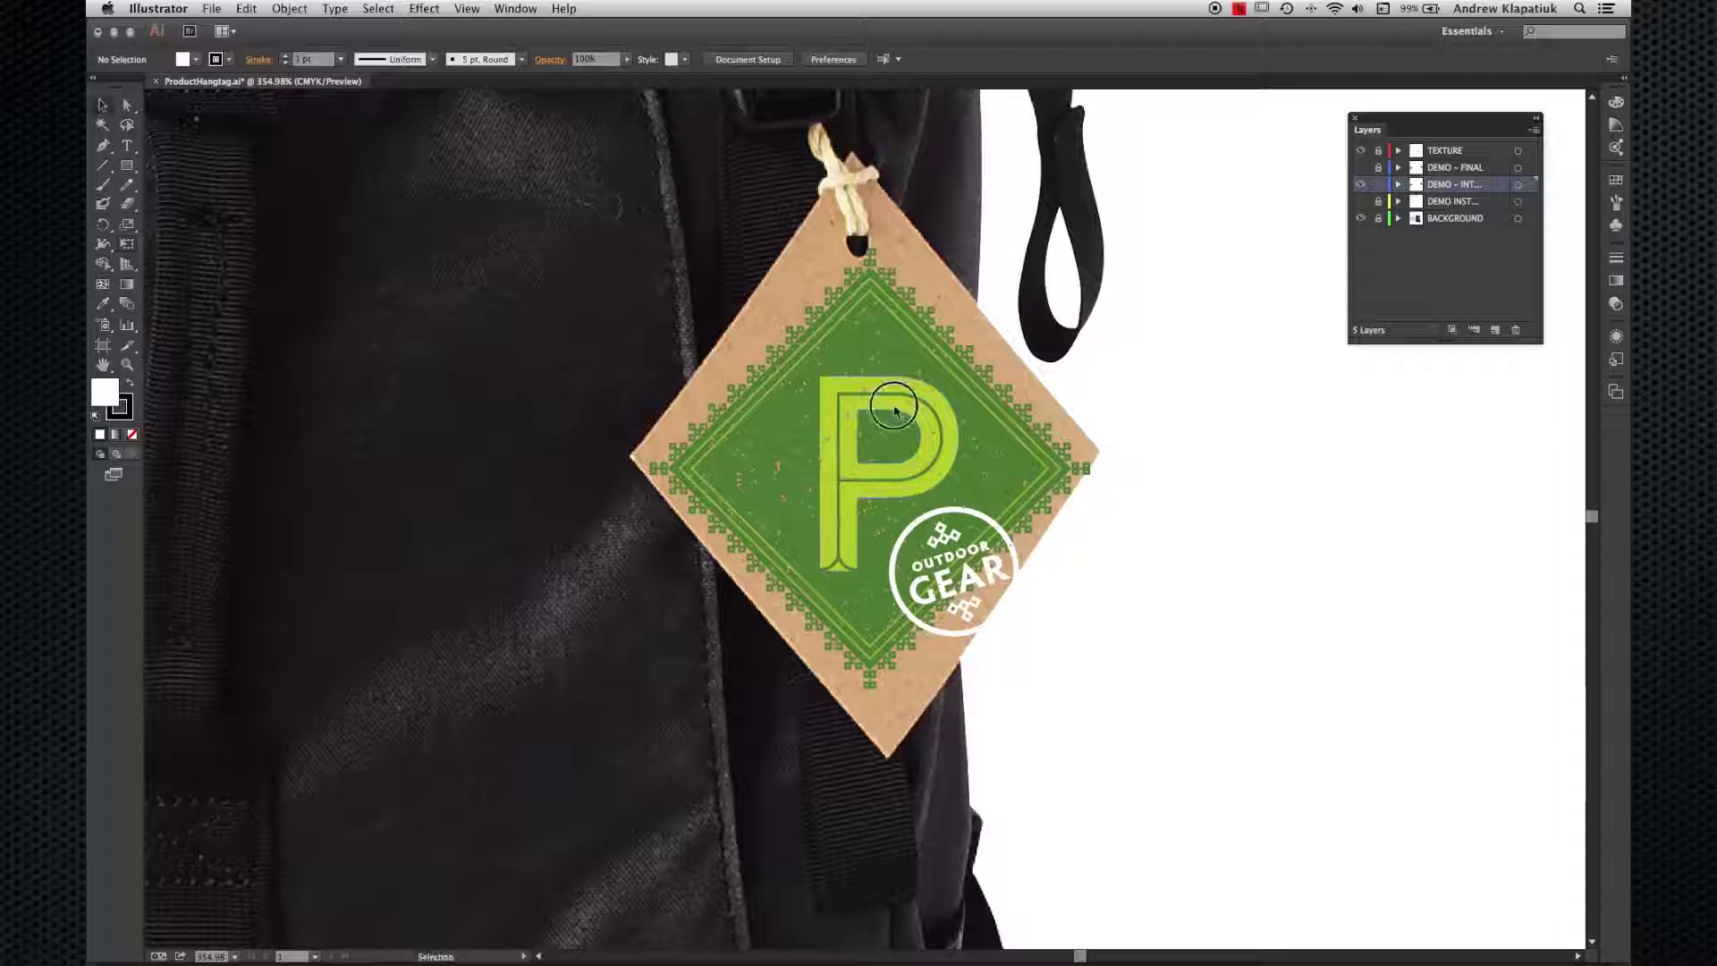
pyautogui.click(896, 410)
# Step: Free Transform the green tag artwork from its right side to about 141 pt wide
pyautogui.press('e')
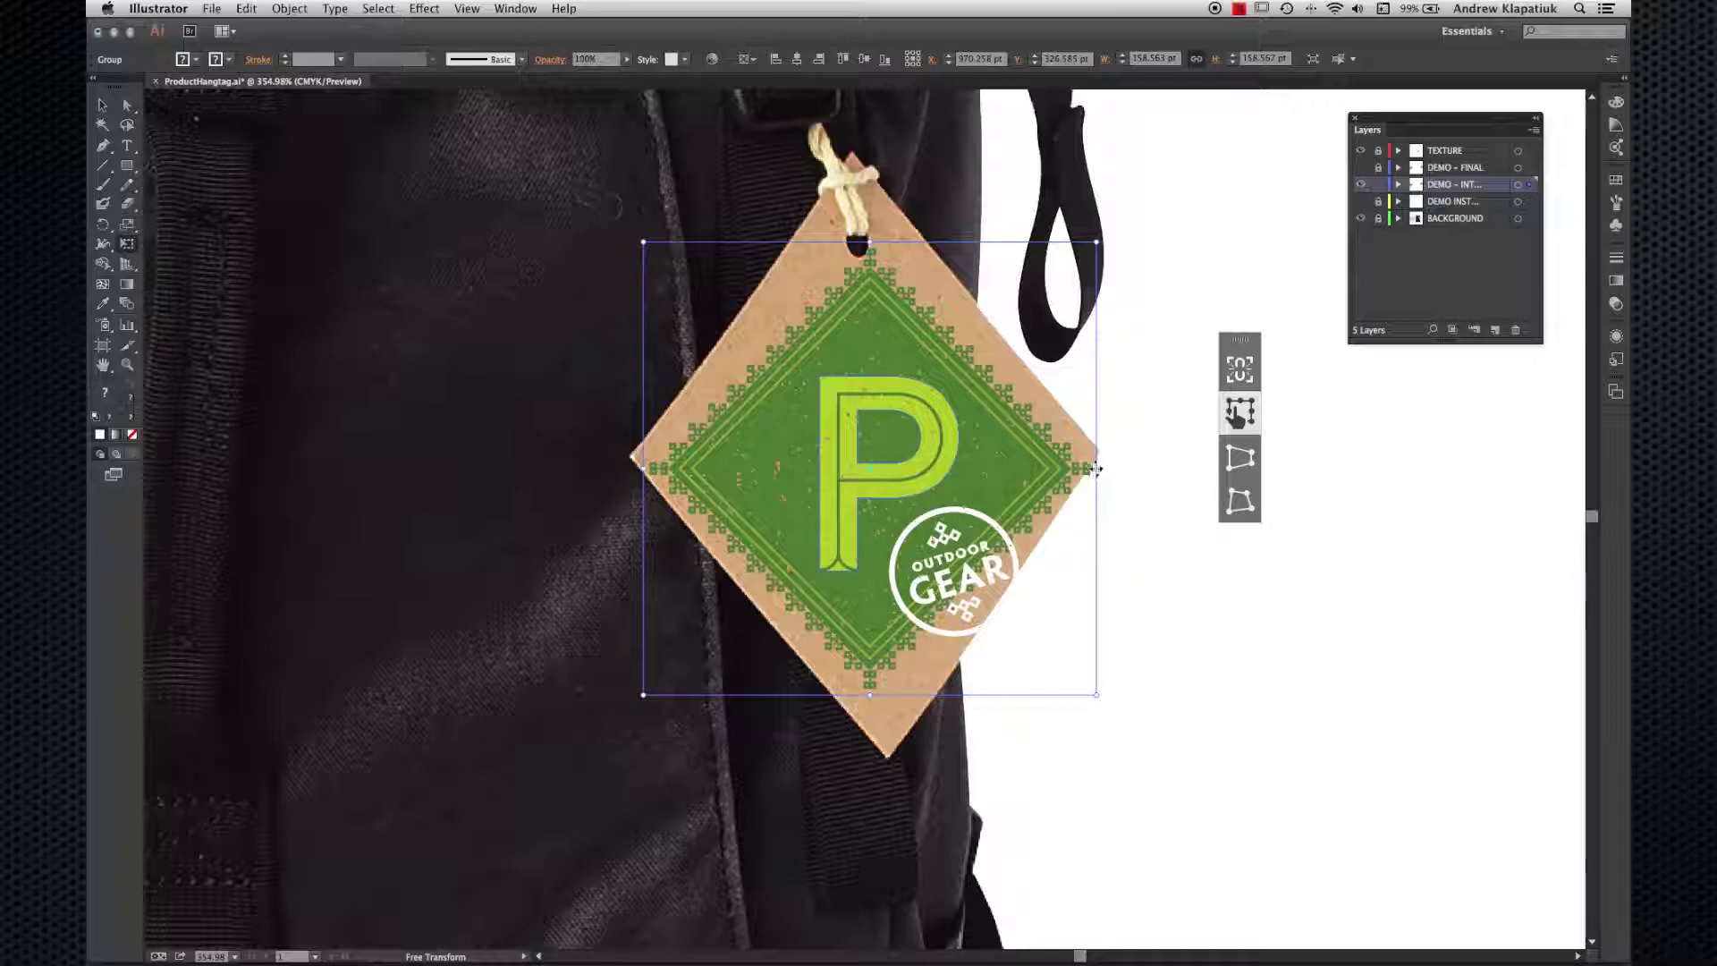
pyautogui.click(1095, 467)
pyautogui.moveTo(1095, 467); pyautogui.dragTo(1074, 467)
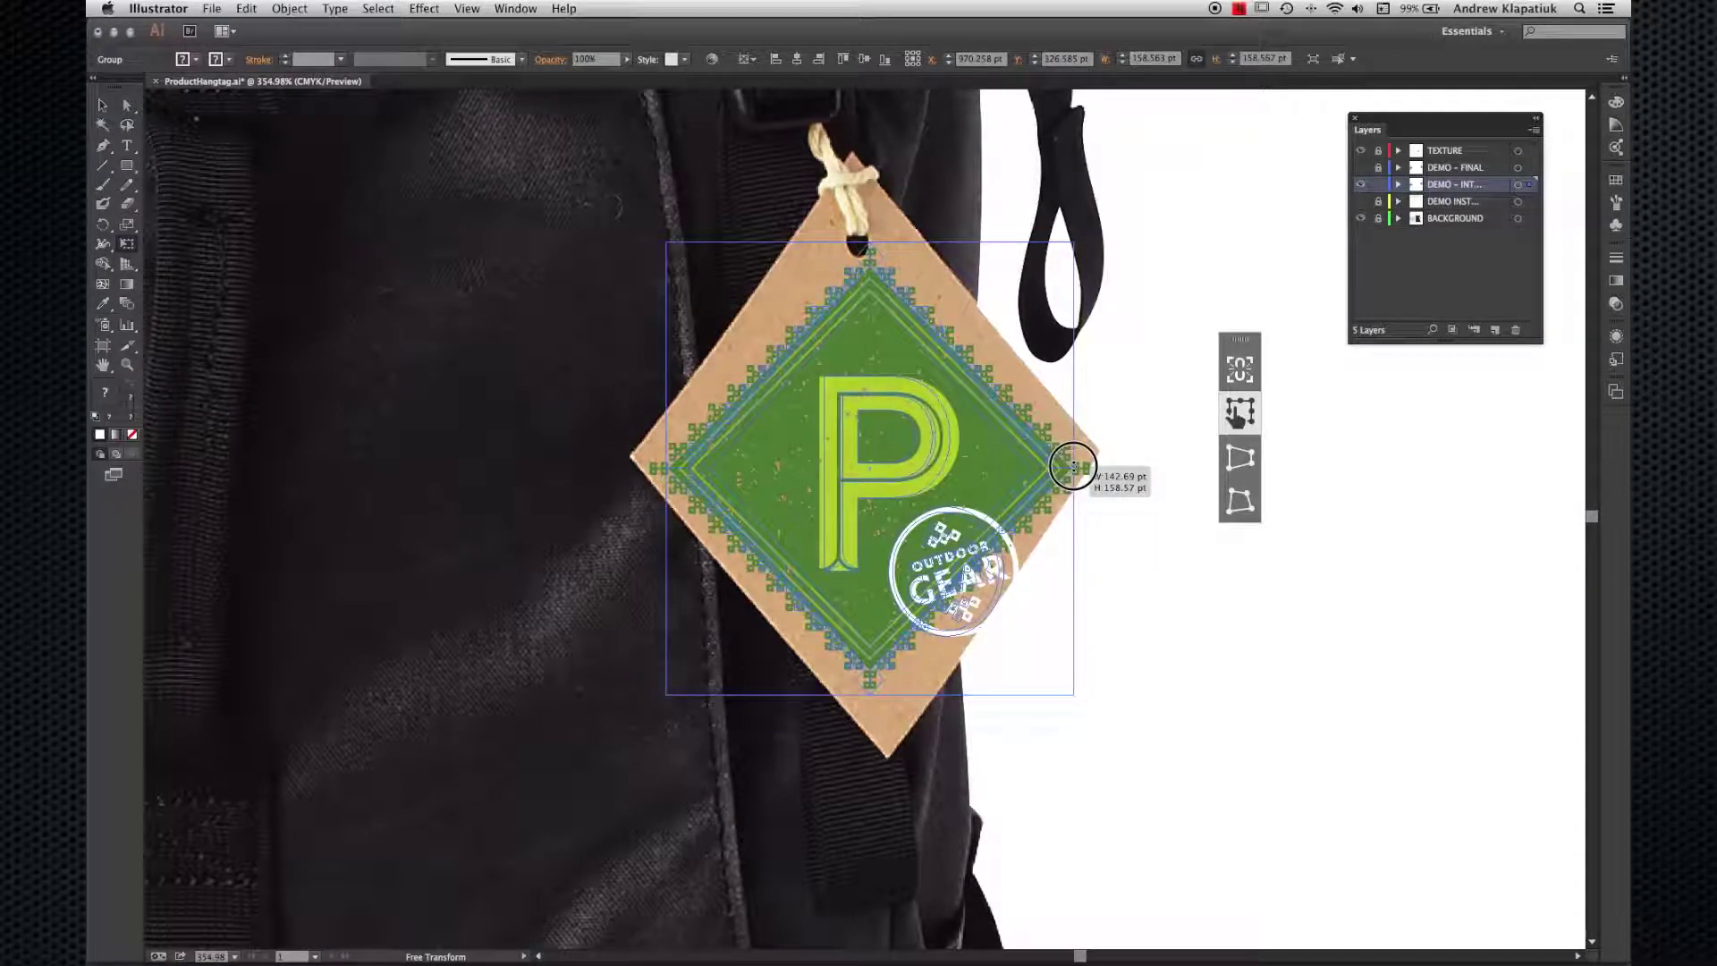
pyautogui.moveTo(1073, 466); pyautogui.dragTo(1072, 466)
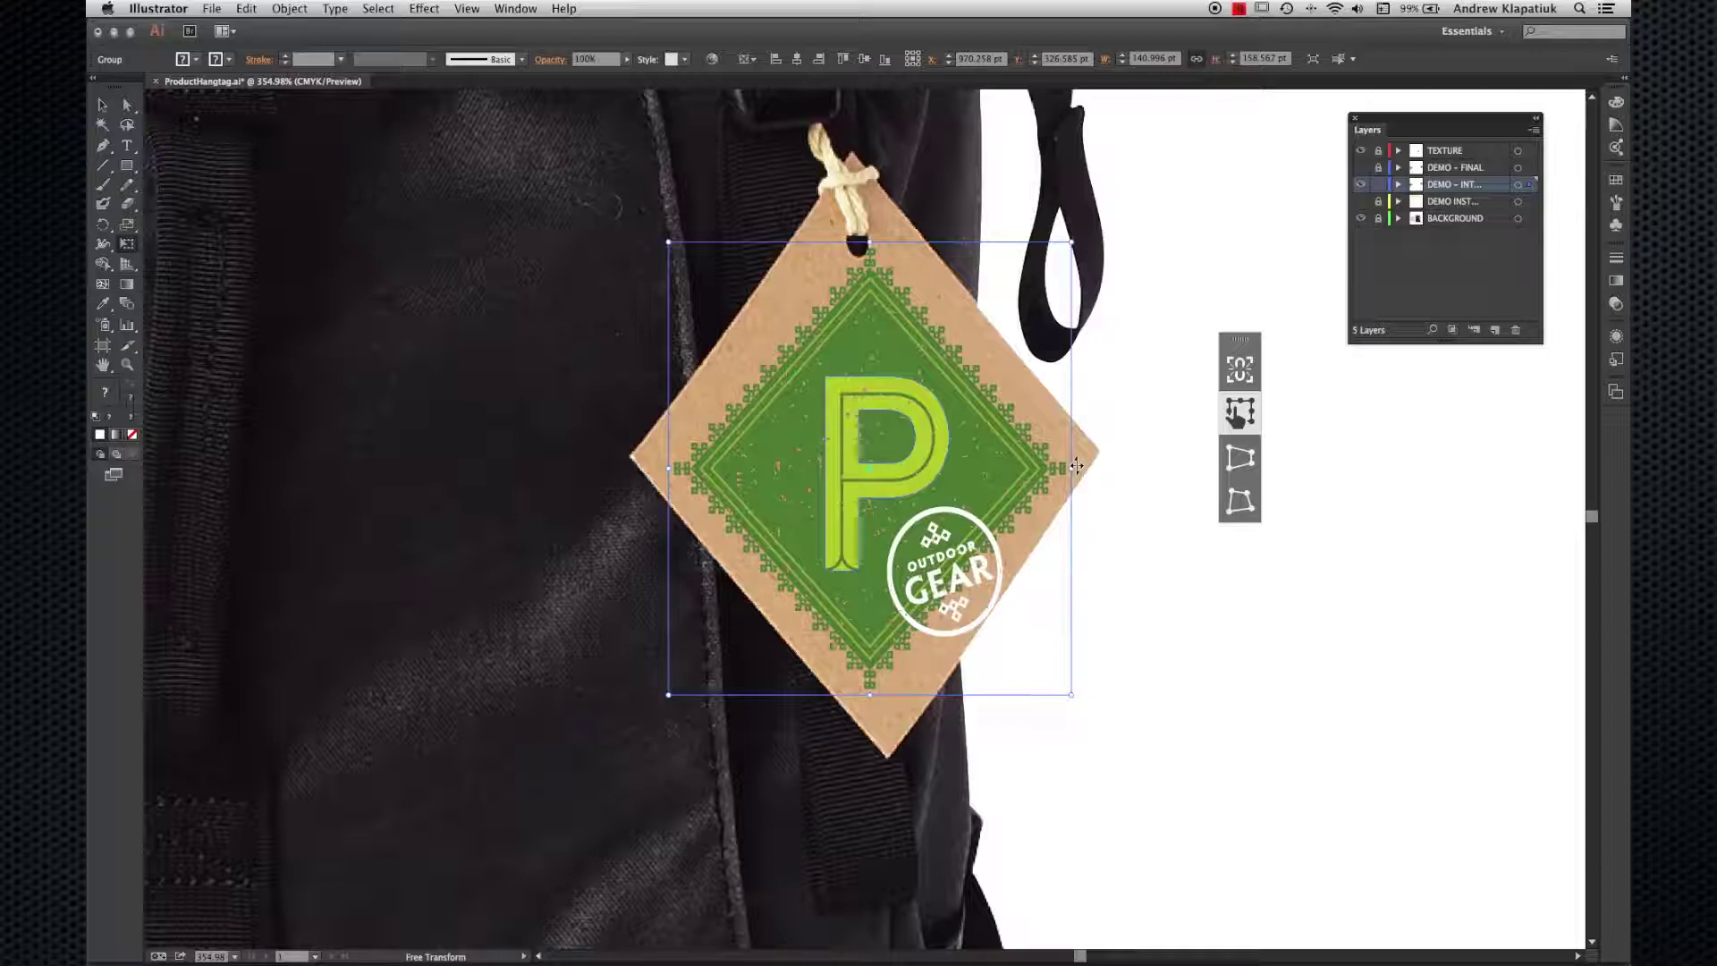
# Step: Perspective Distort the artwork's bottom-left corner, stretching it to roughly 165 pt tall
pyautogui.click(1249, 475)
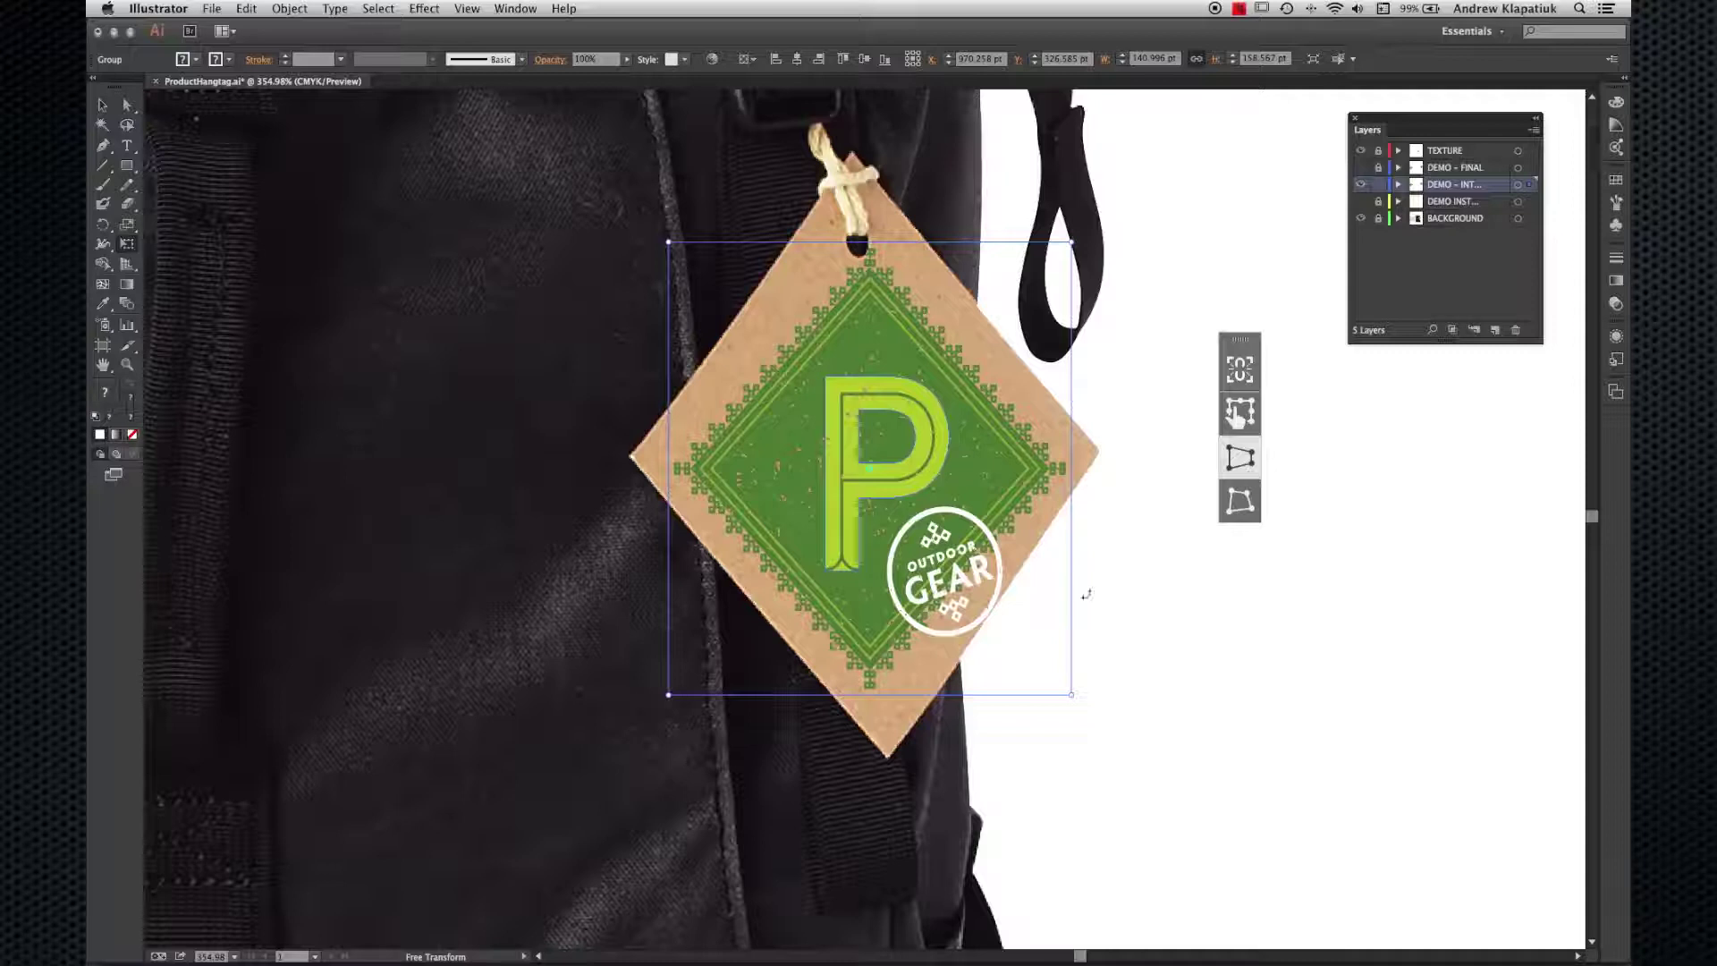
pyautogui.moveTo(666, 710); pyautogui.dragTo(664, 716)
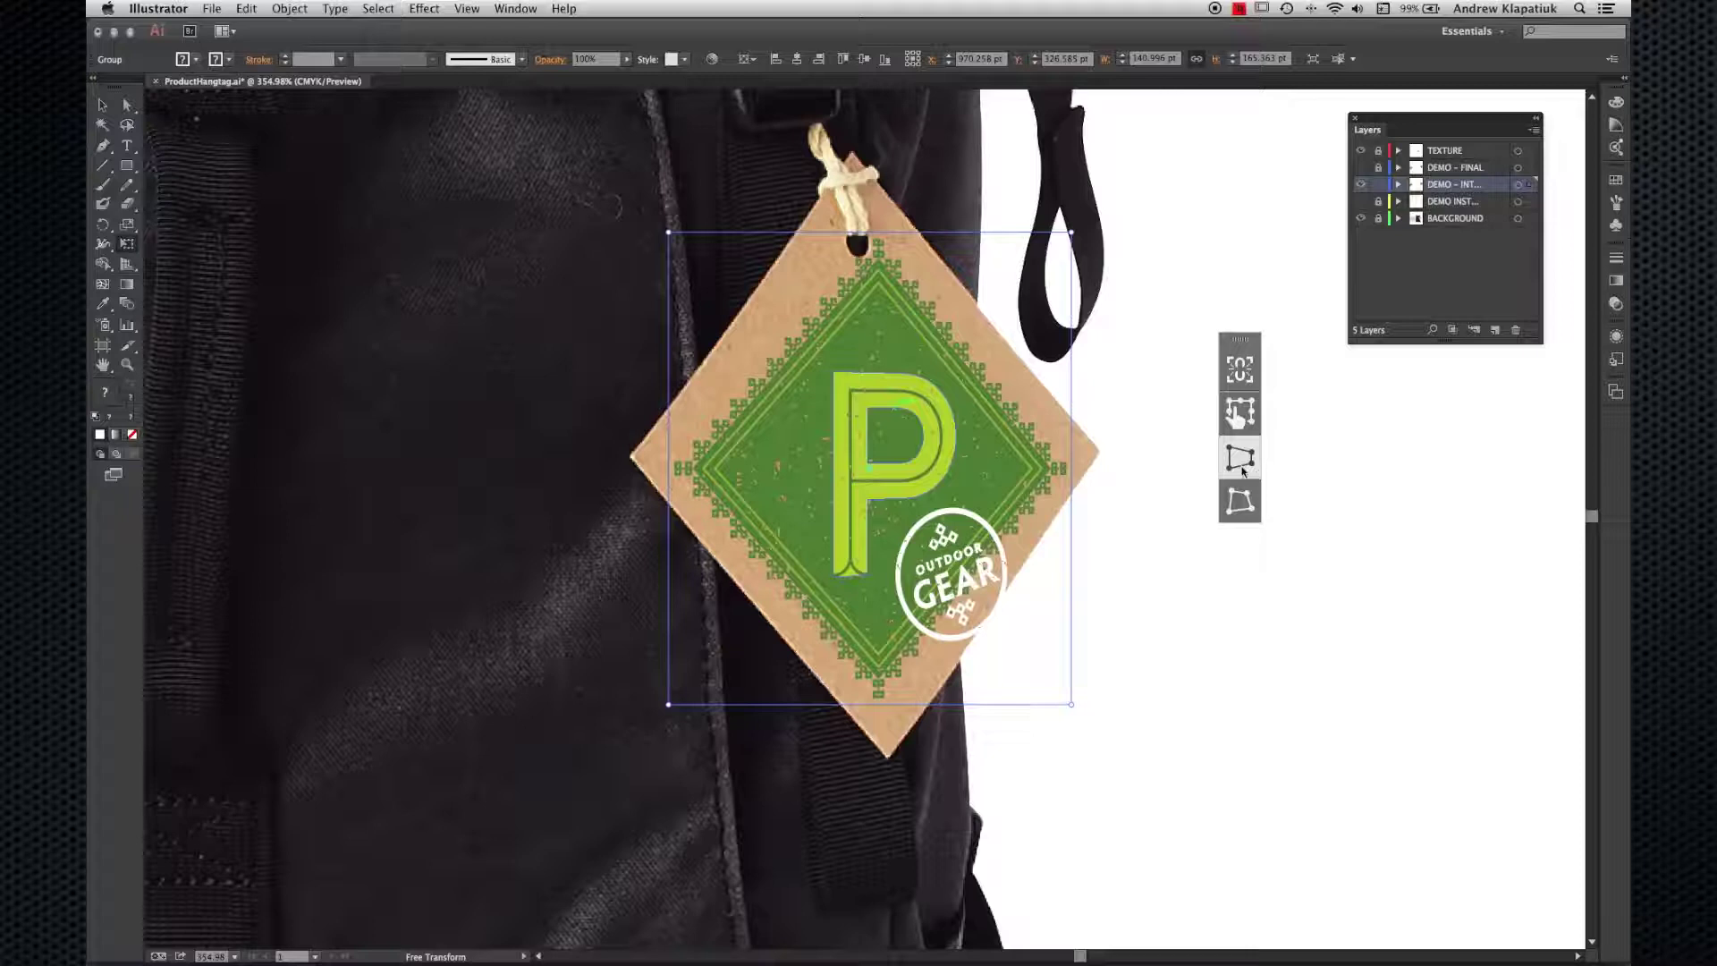
# Step: Free Distort the artwork's top-right corner inward and nudge the artwork slightly
pyautogui.click(1240, 501)
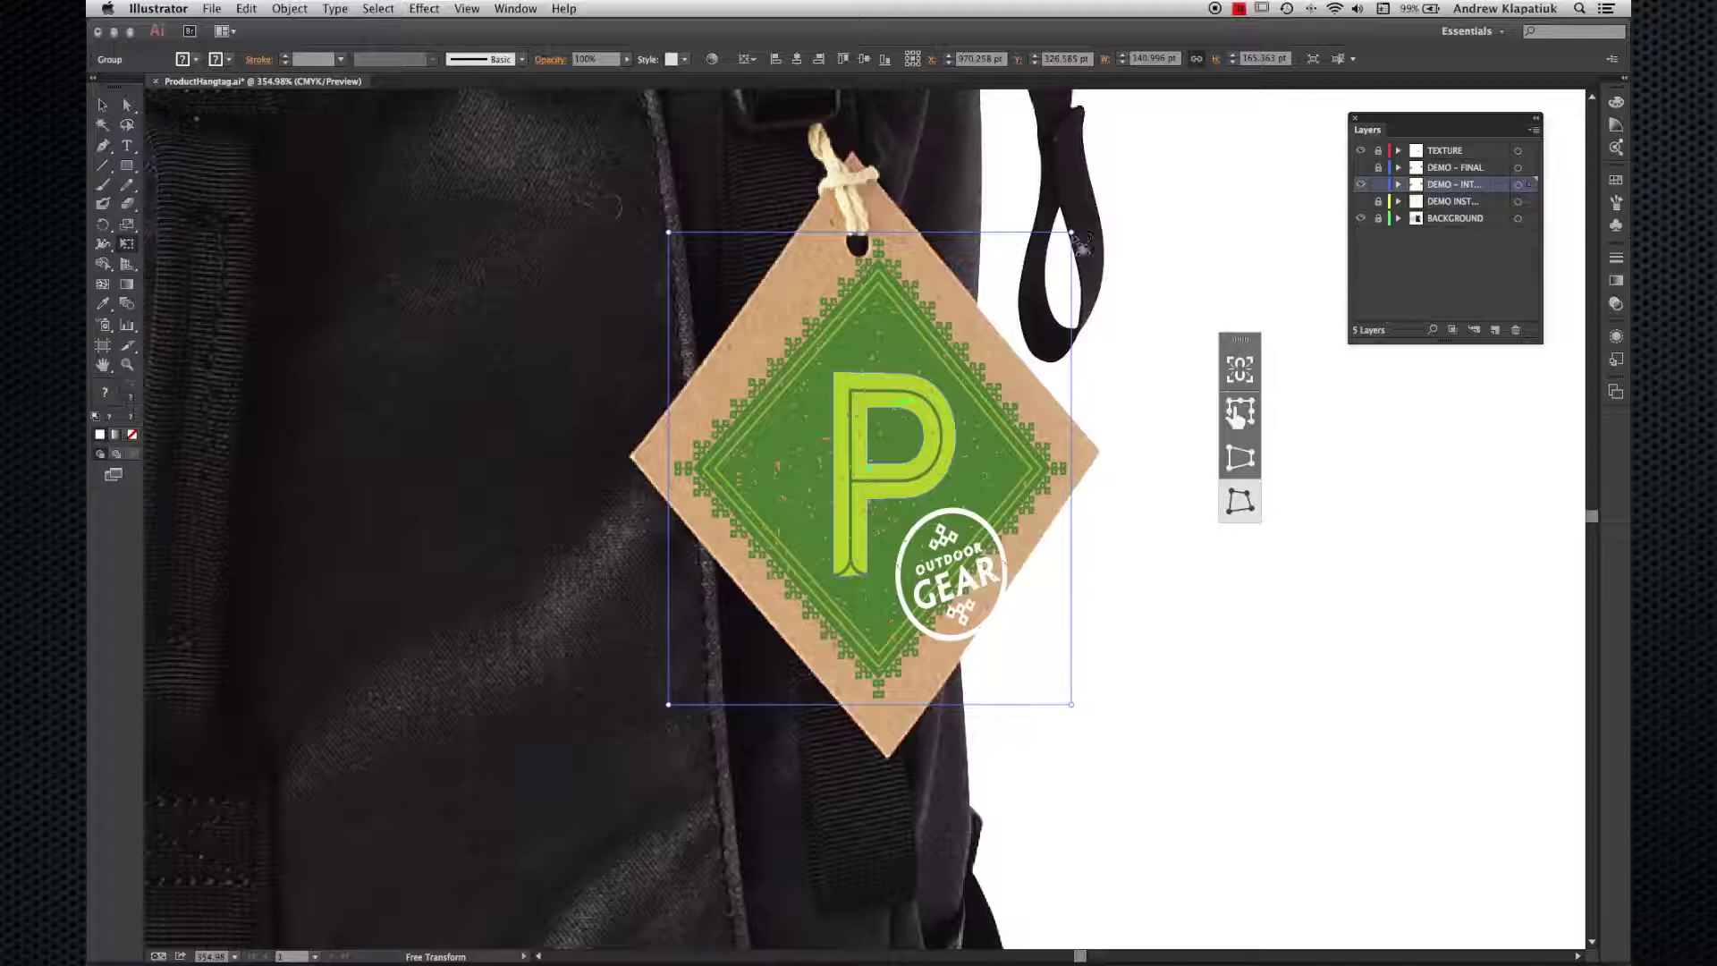
pyautogui.moveTo(1071, 232); pyautogui.dragTo(1032, 233)
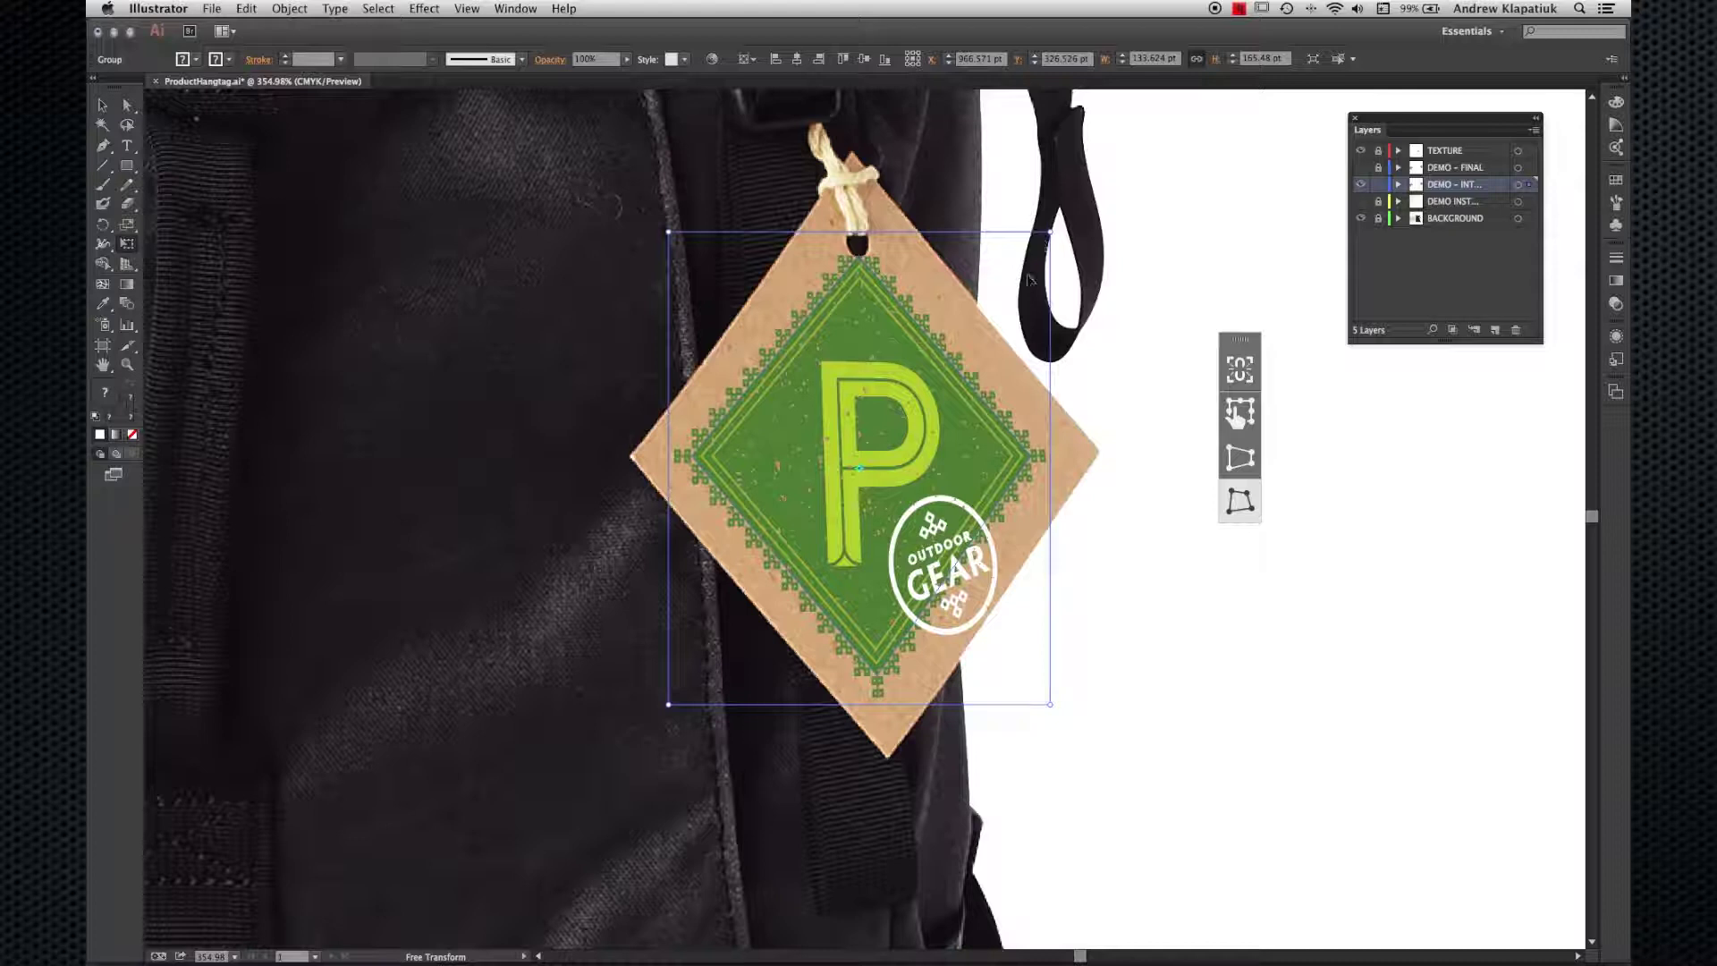
pyautogui.moveTo(898, 390); pyautogui.dragTo(892, 395)
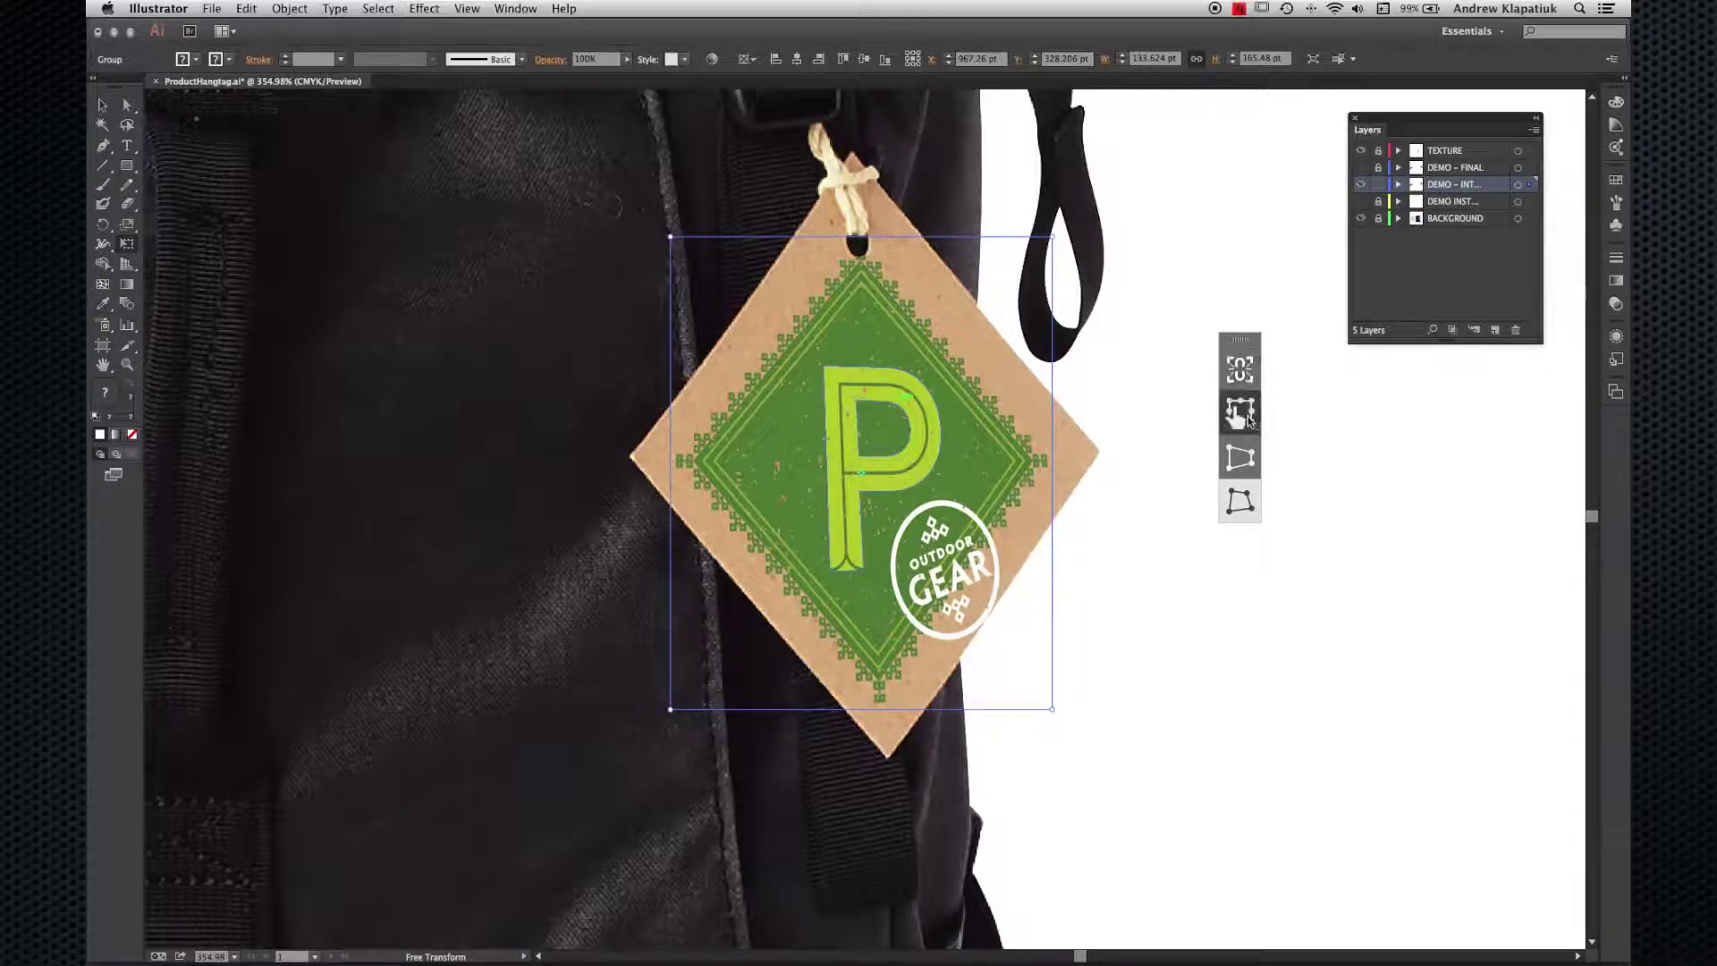
# Step: Shorten the artwork from its bottom edge to about 134 × 163 pt
pyautogui.click(1233, 419)
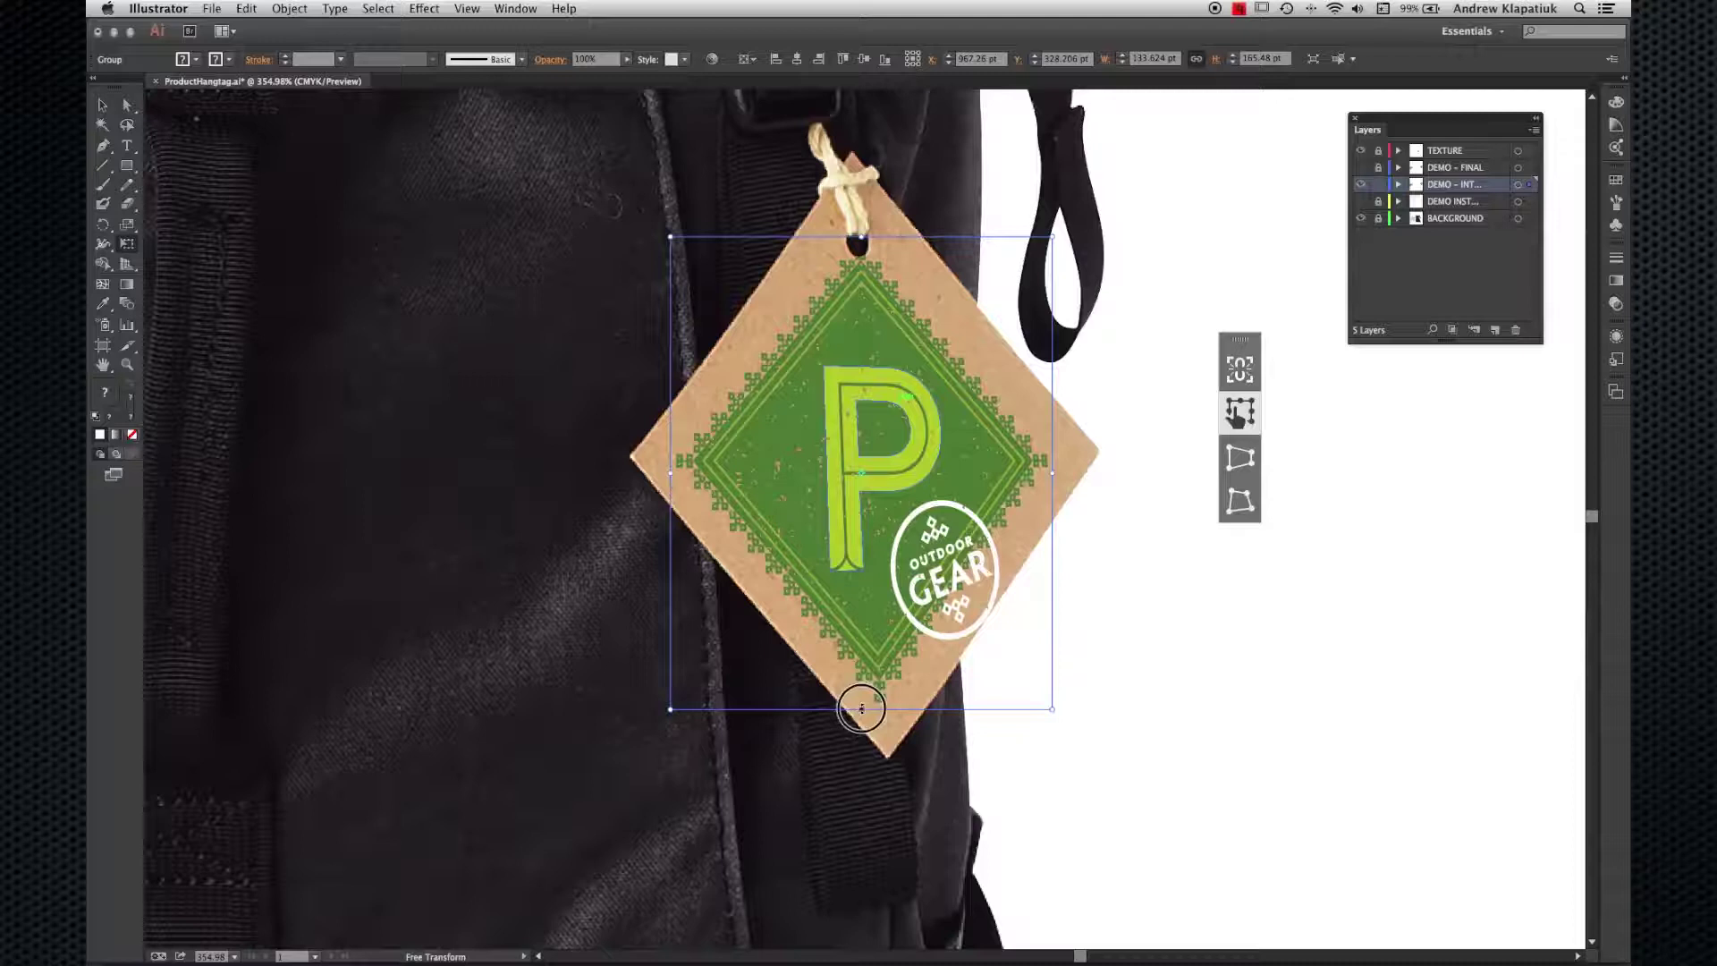
pyautogui.moveTo(861, 708); pyautogui.dragTo(862, 700)
pyautogui.moveTo(888, 547); pyautogui.dragTo(865, 442)
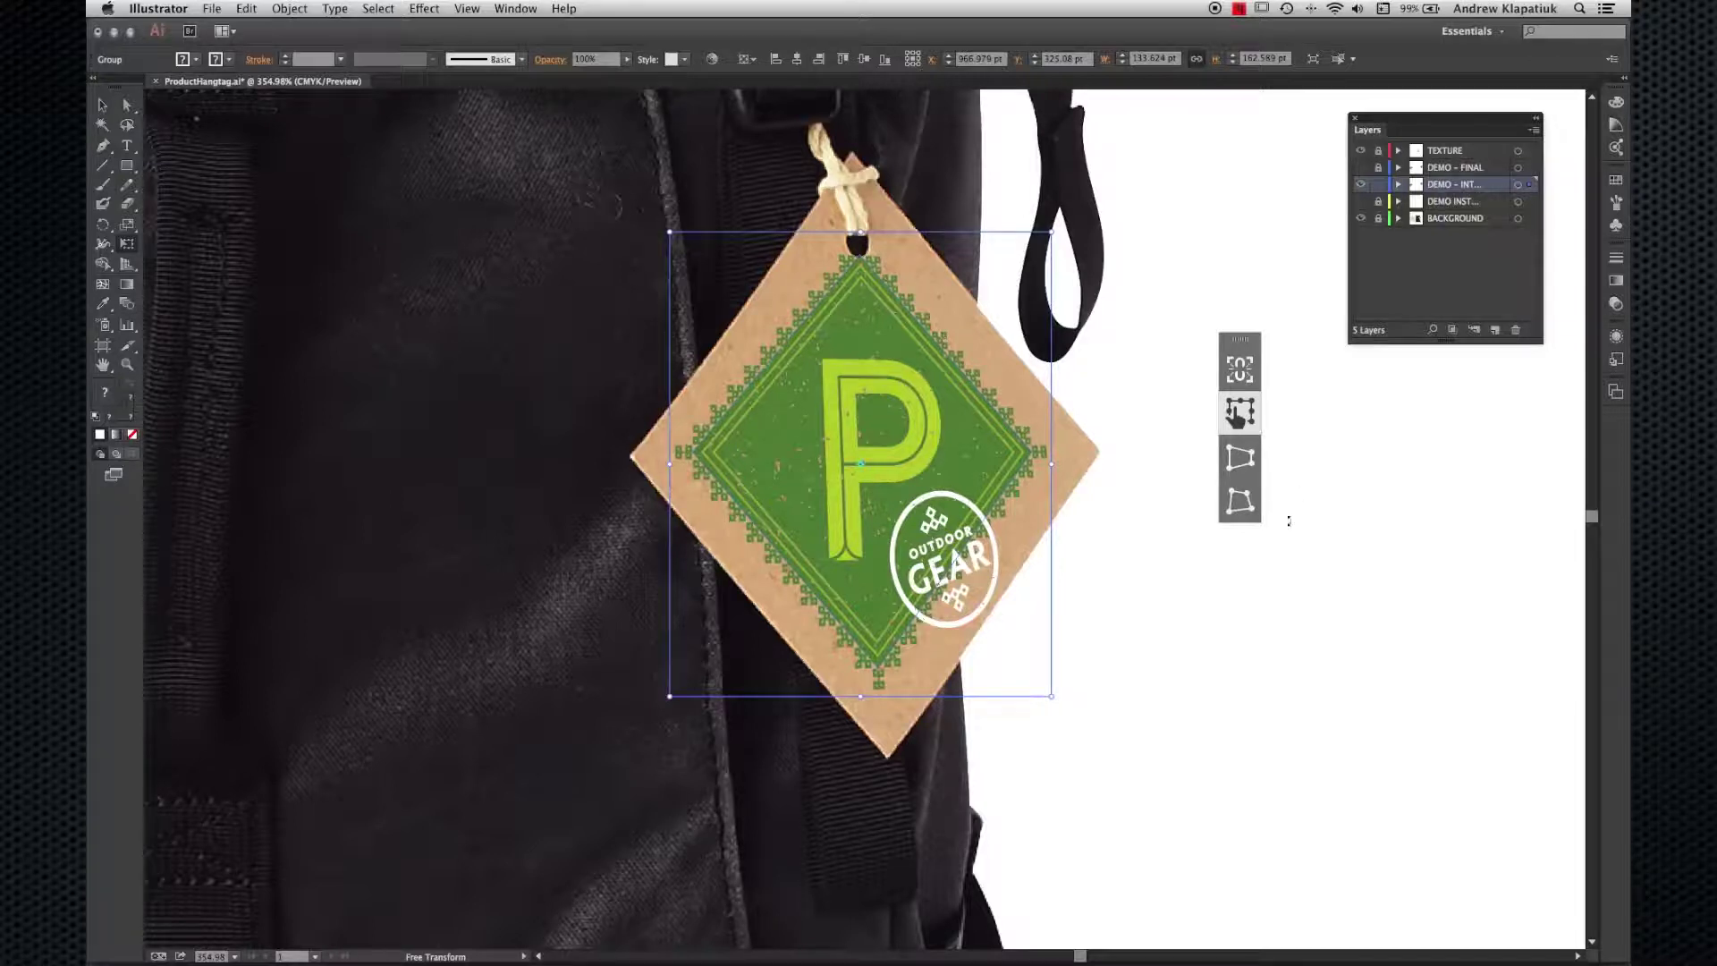
# Step: Nudge the artwork, pull its top-left corner outward, and tweak it to 134.6 × 162.5 pt
pyautogui.click(1239, 501)
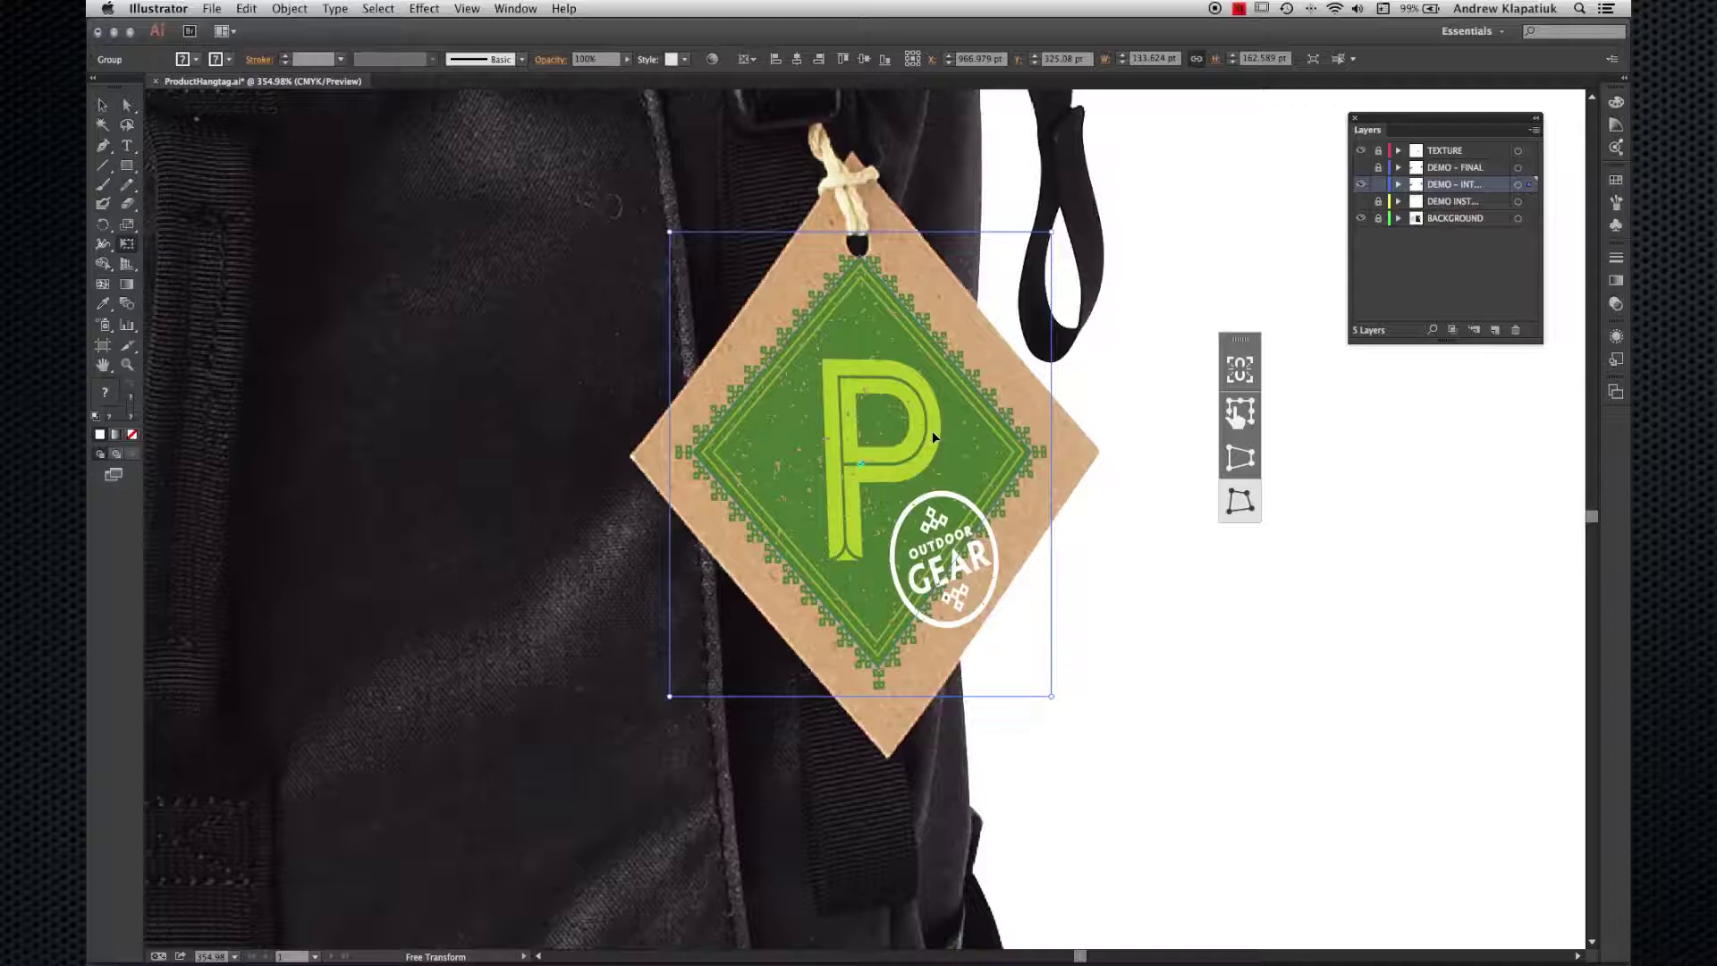
pyautogui.moveTo(919, 436); pyautogui.dragTo(922, 438)
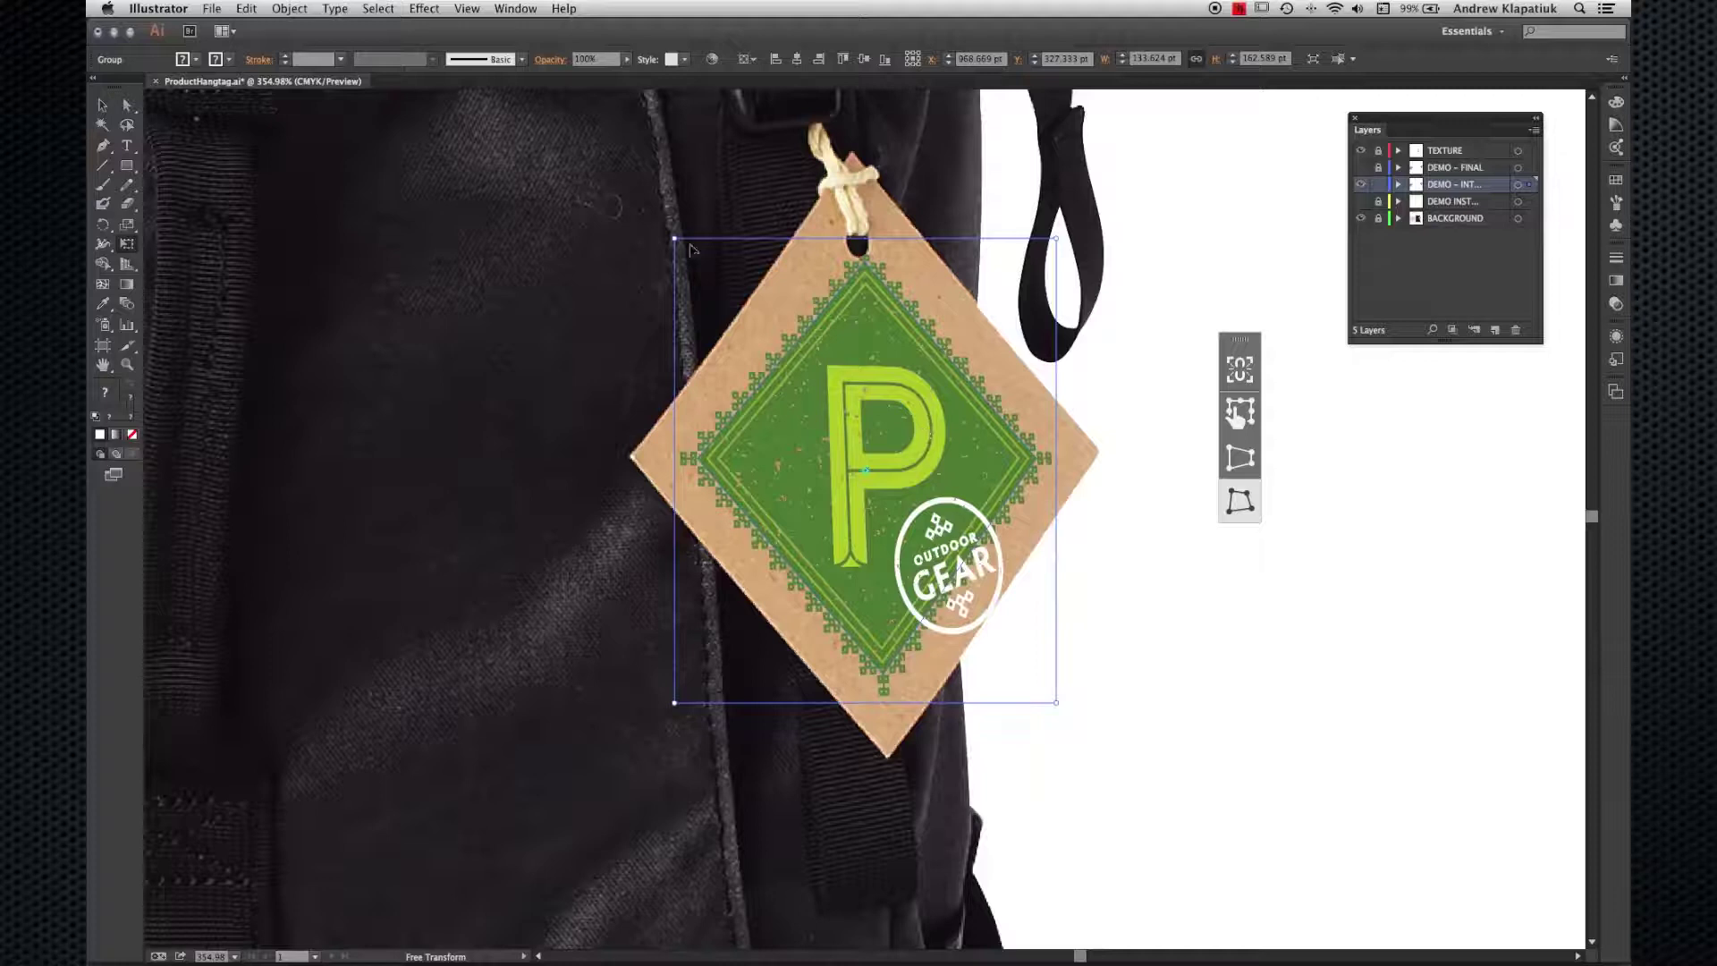
pyautogui.click(674, 239)
pyautogui.moveTo(675, 239); pyautogui.dragTo(671, 240)
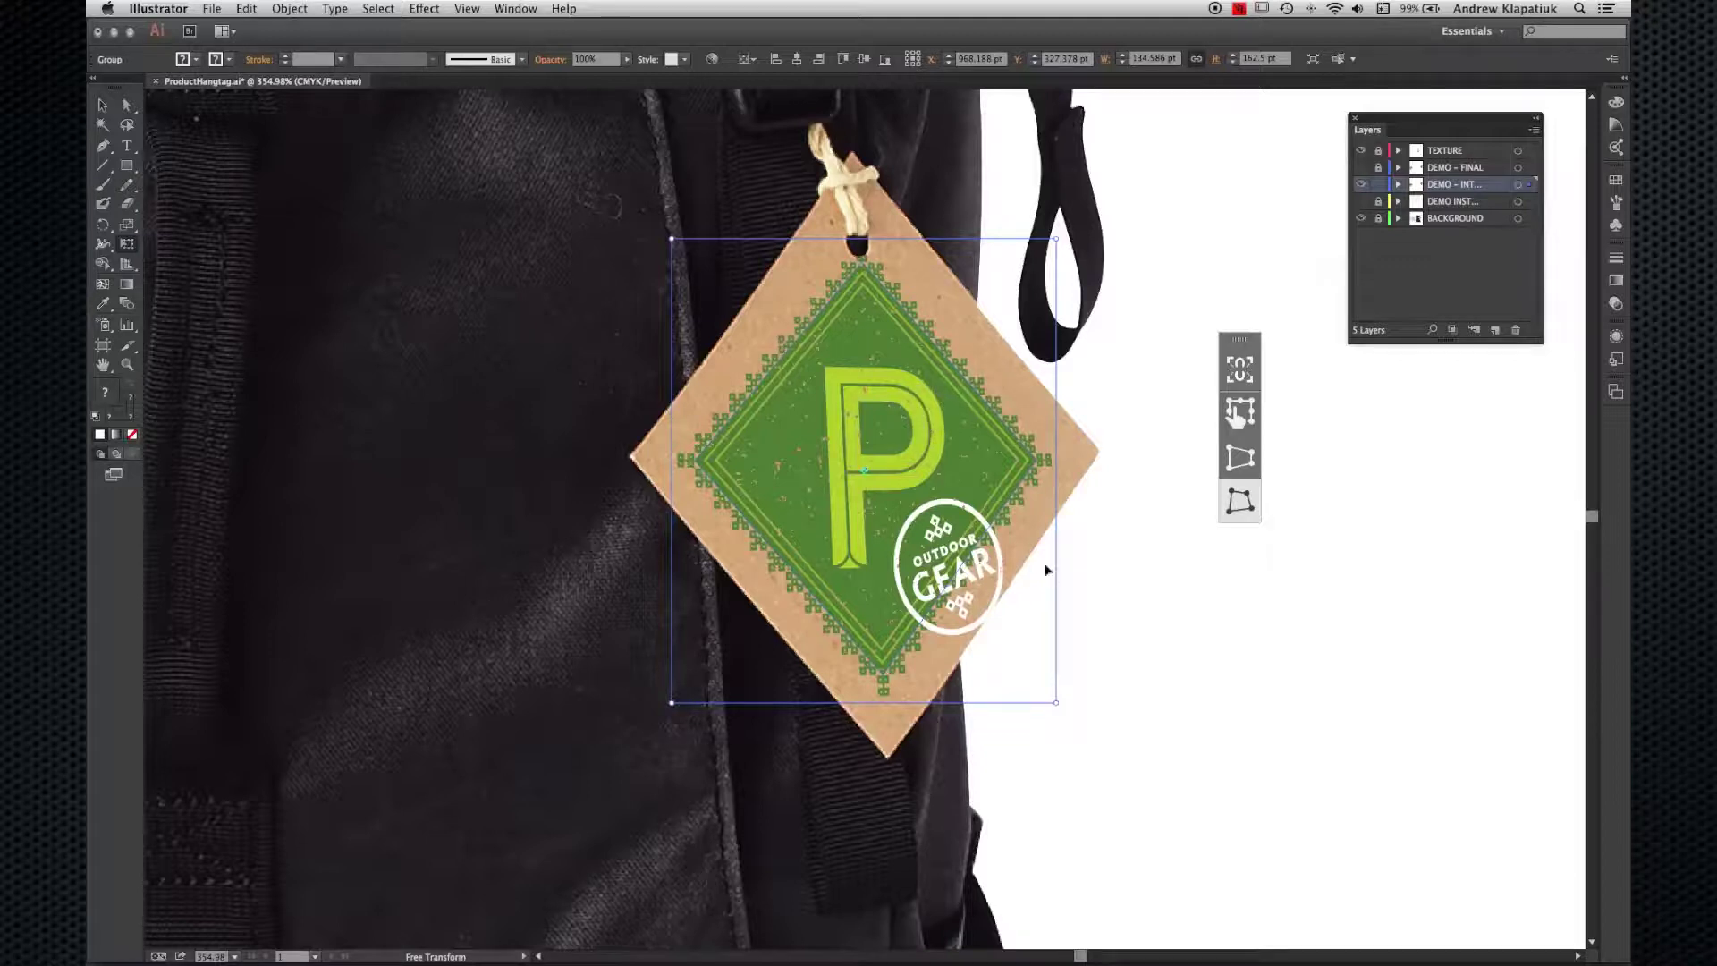
pyautogui.click(1242, 412)
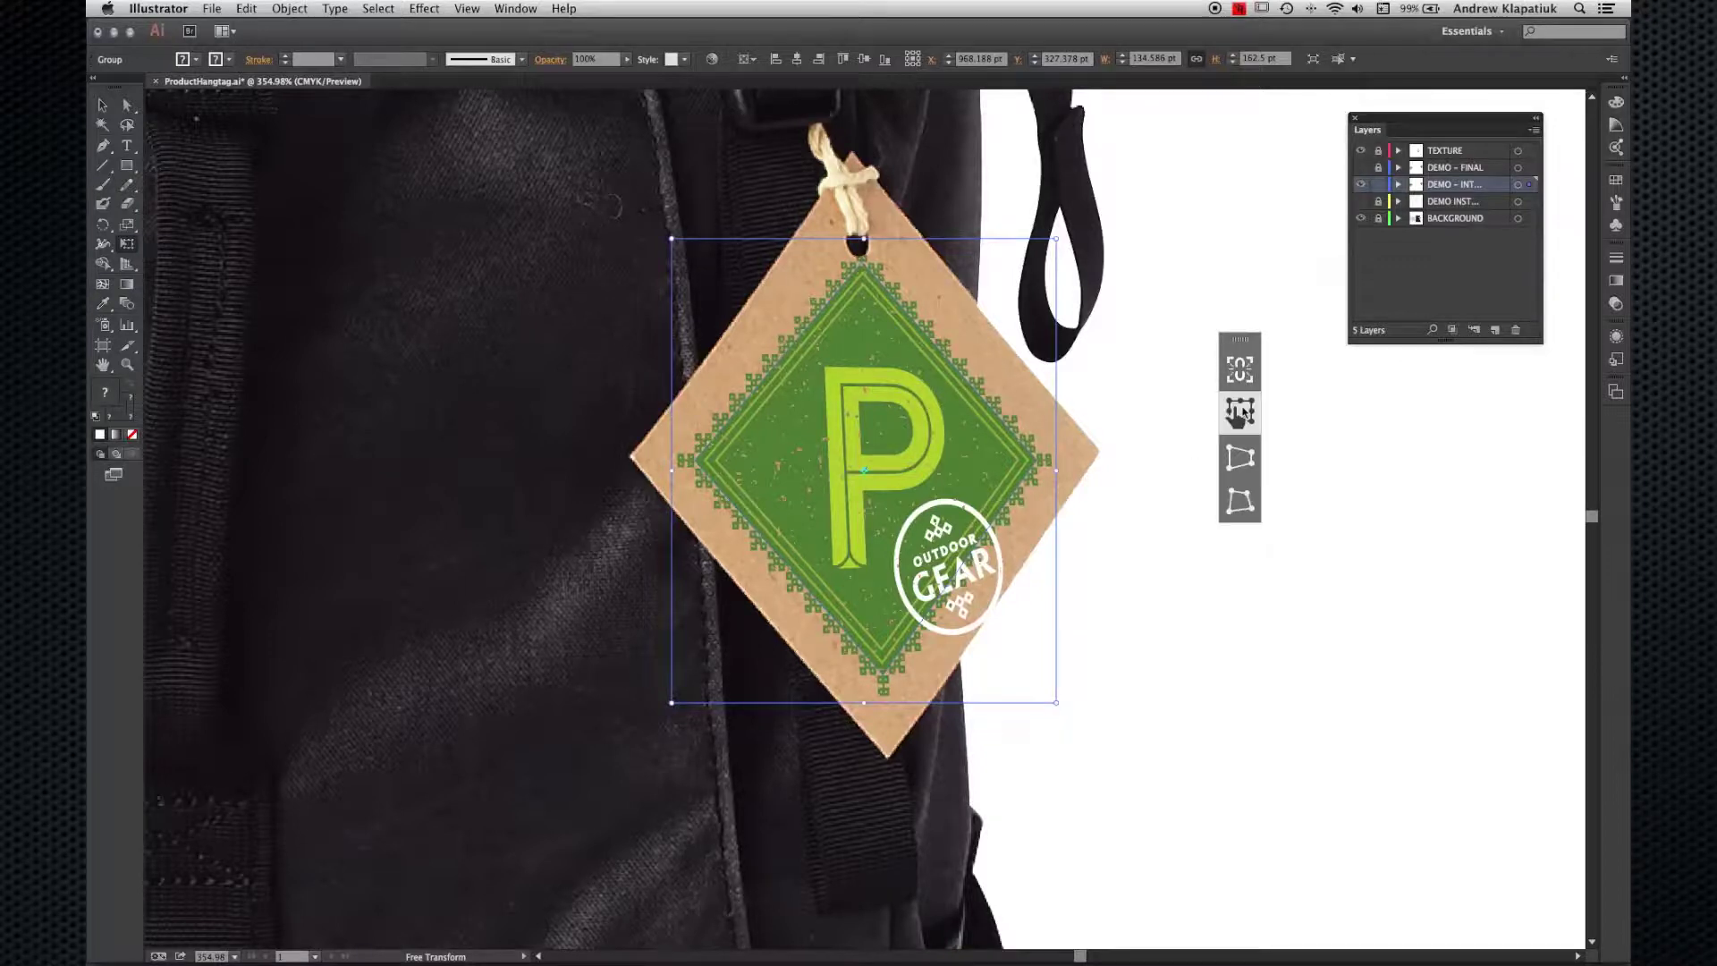
pyautogui.moveTo(1056, 471); pyautogui.dragTo(1057, 472)
# Step: Proportionally shrink the artwork to about 132.9 × 160.5 pt and nudge it onto the tag
pyautogui.click(1240, 370)
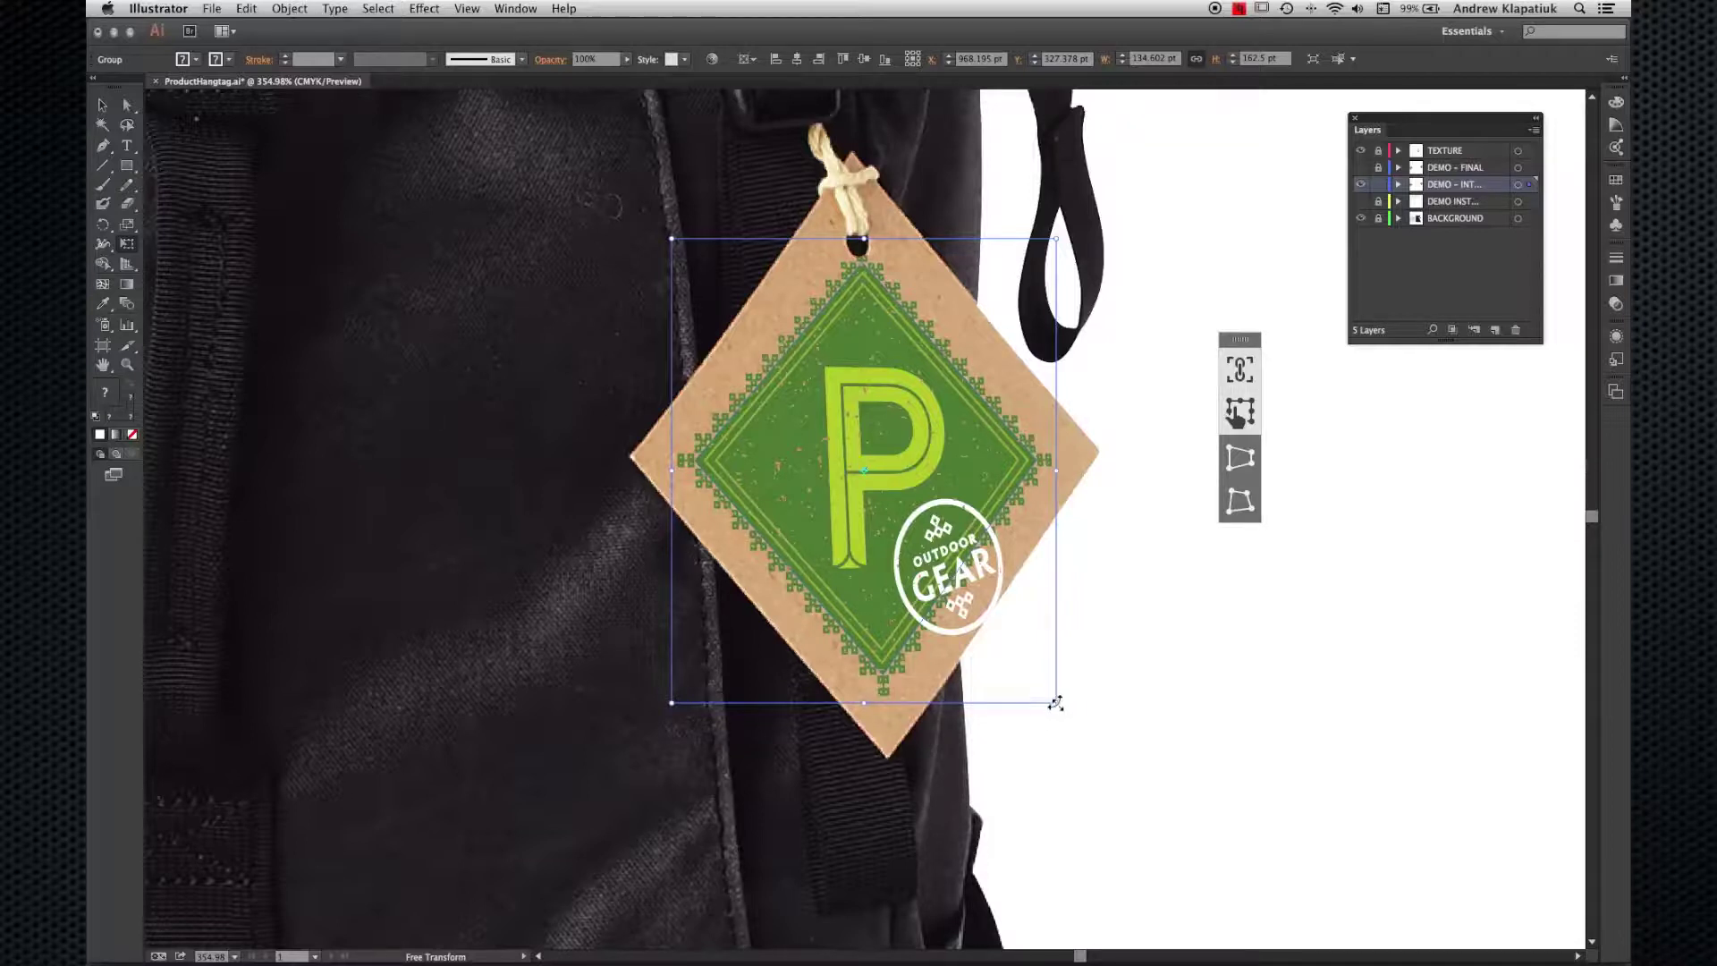
pyautogui.moveTo(1056, 703); pyautogui.dragTo(1053, 696)
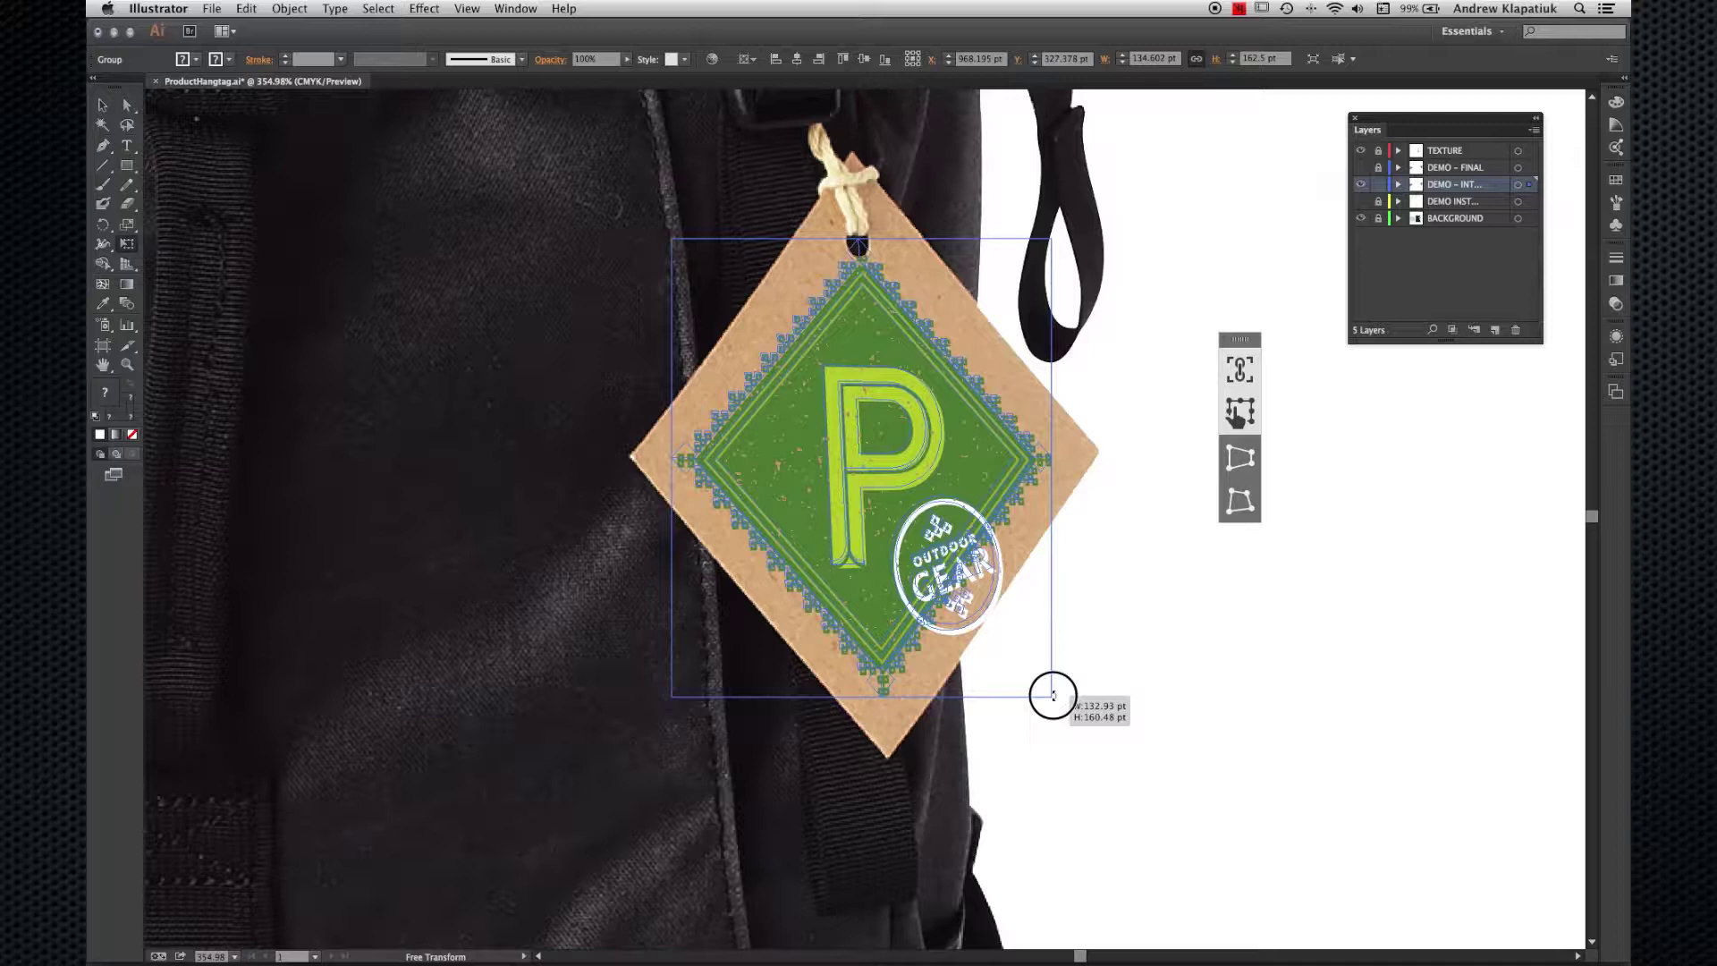
pyautogui.moveTo(1054, 696); pyautogui.dragTo(1054, 697)
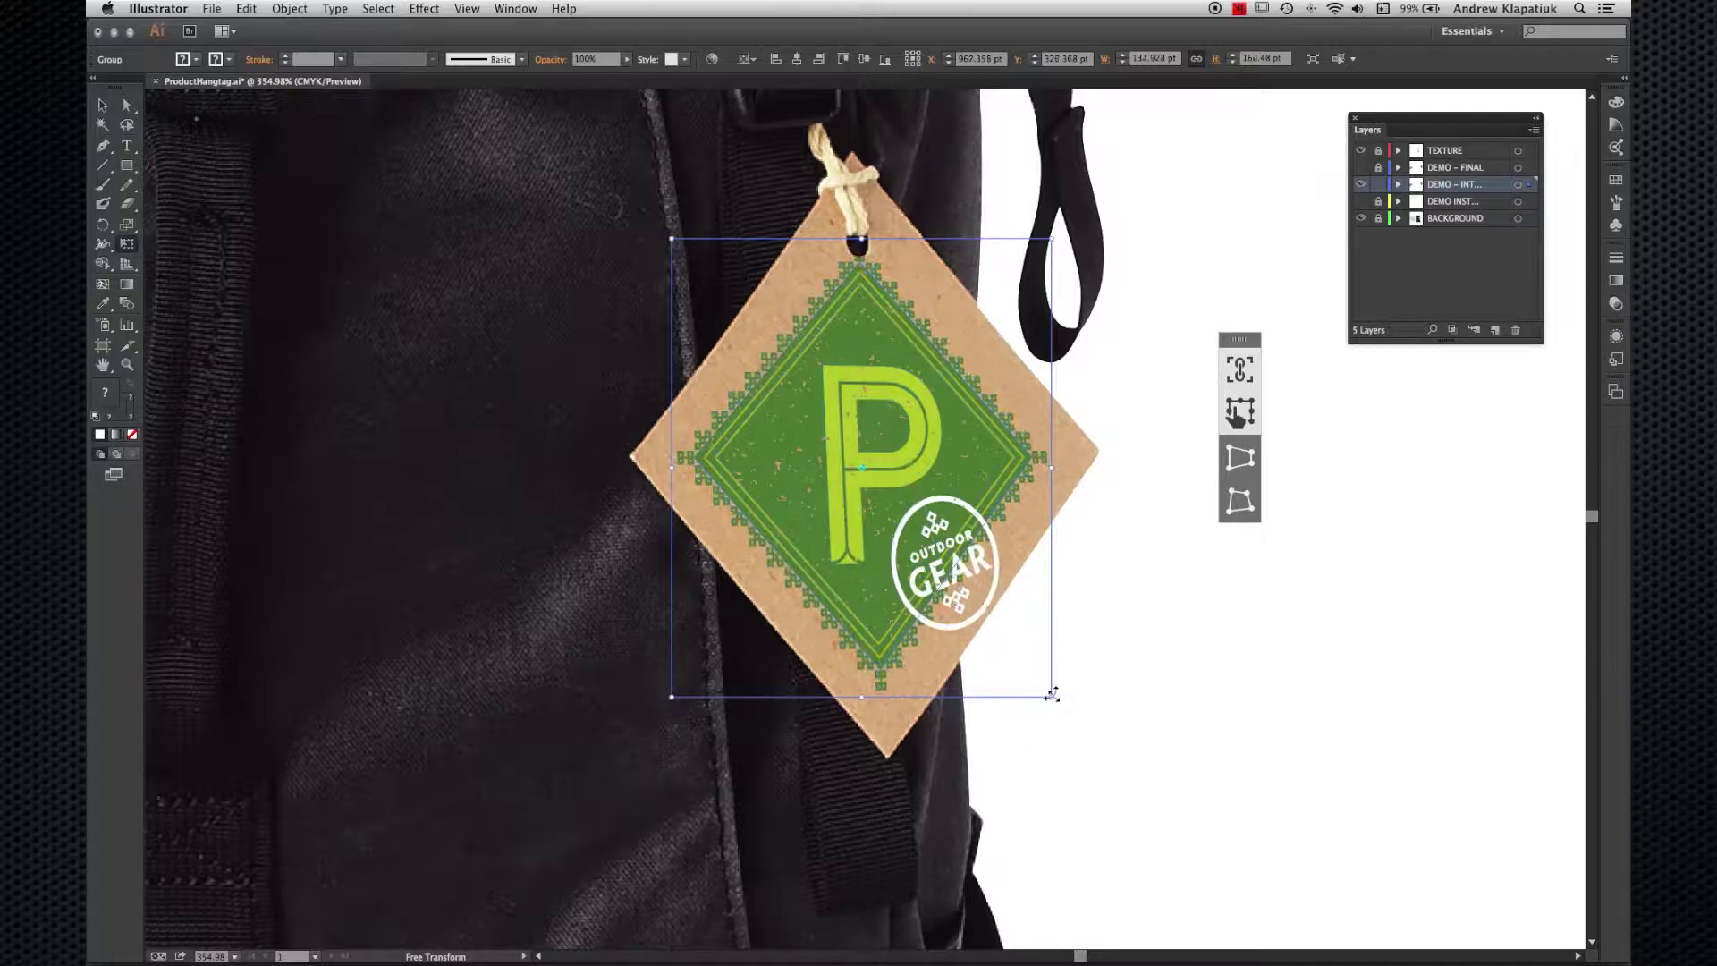
pyautogui.moveTo(948, 462); pyautogui.dragTo(949, 457)
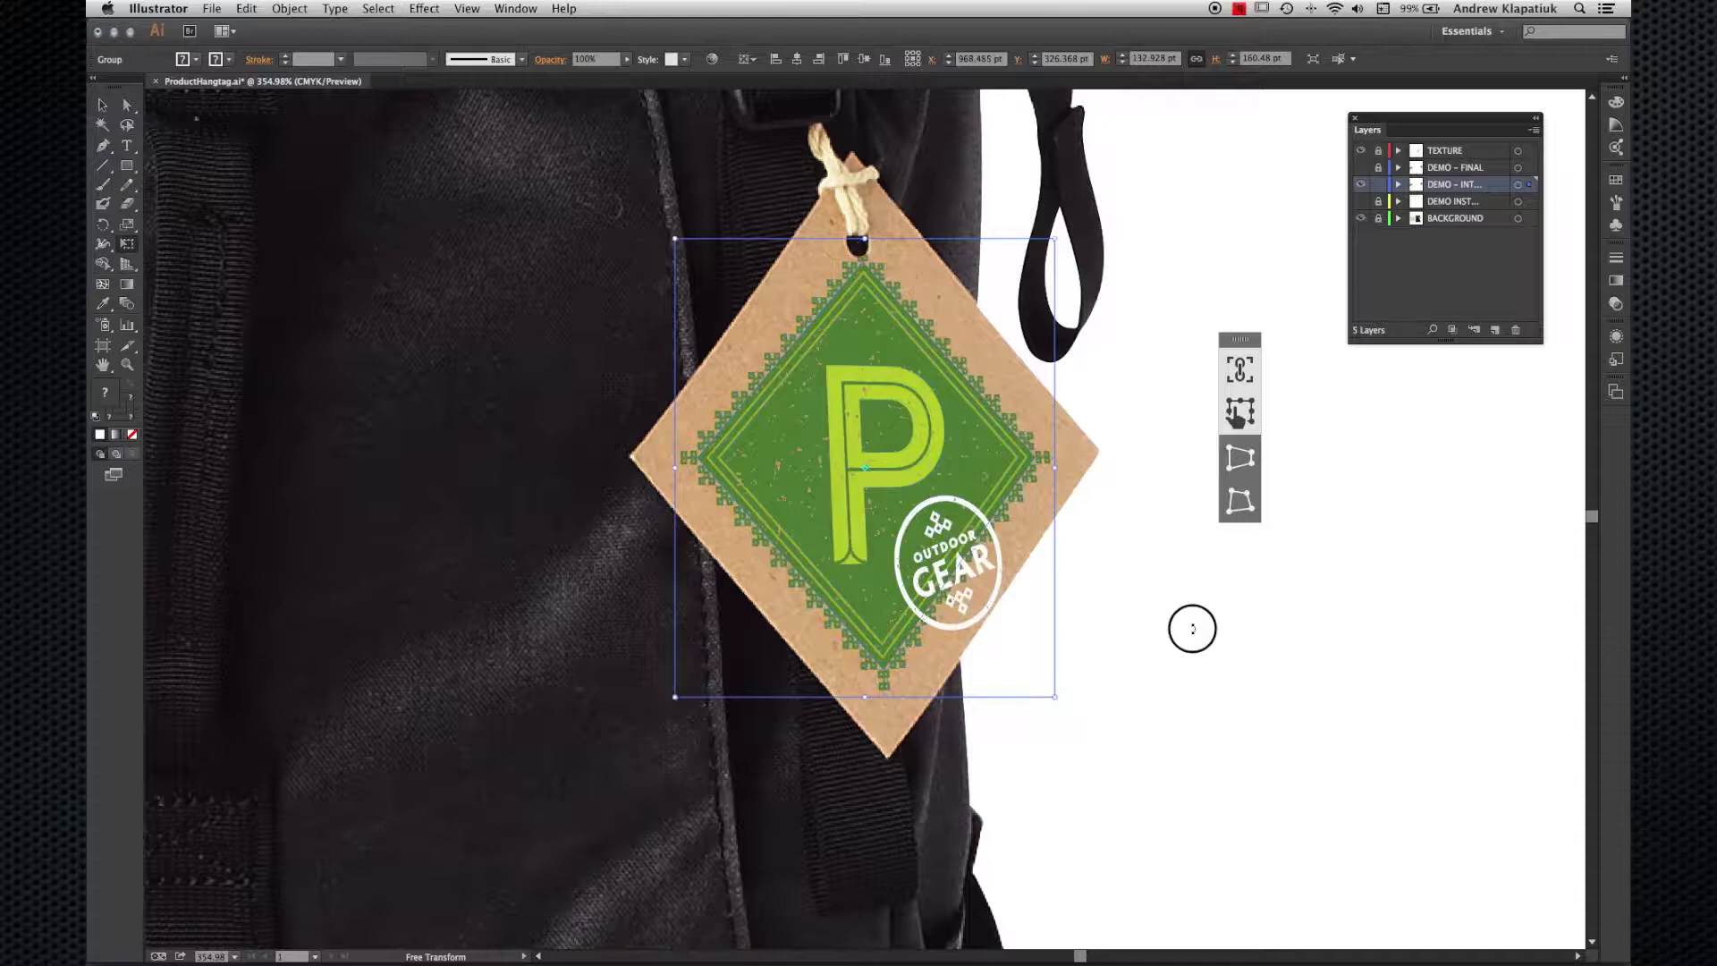
pyautogui.click(104, 105)
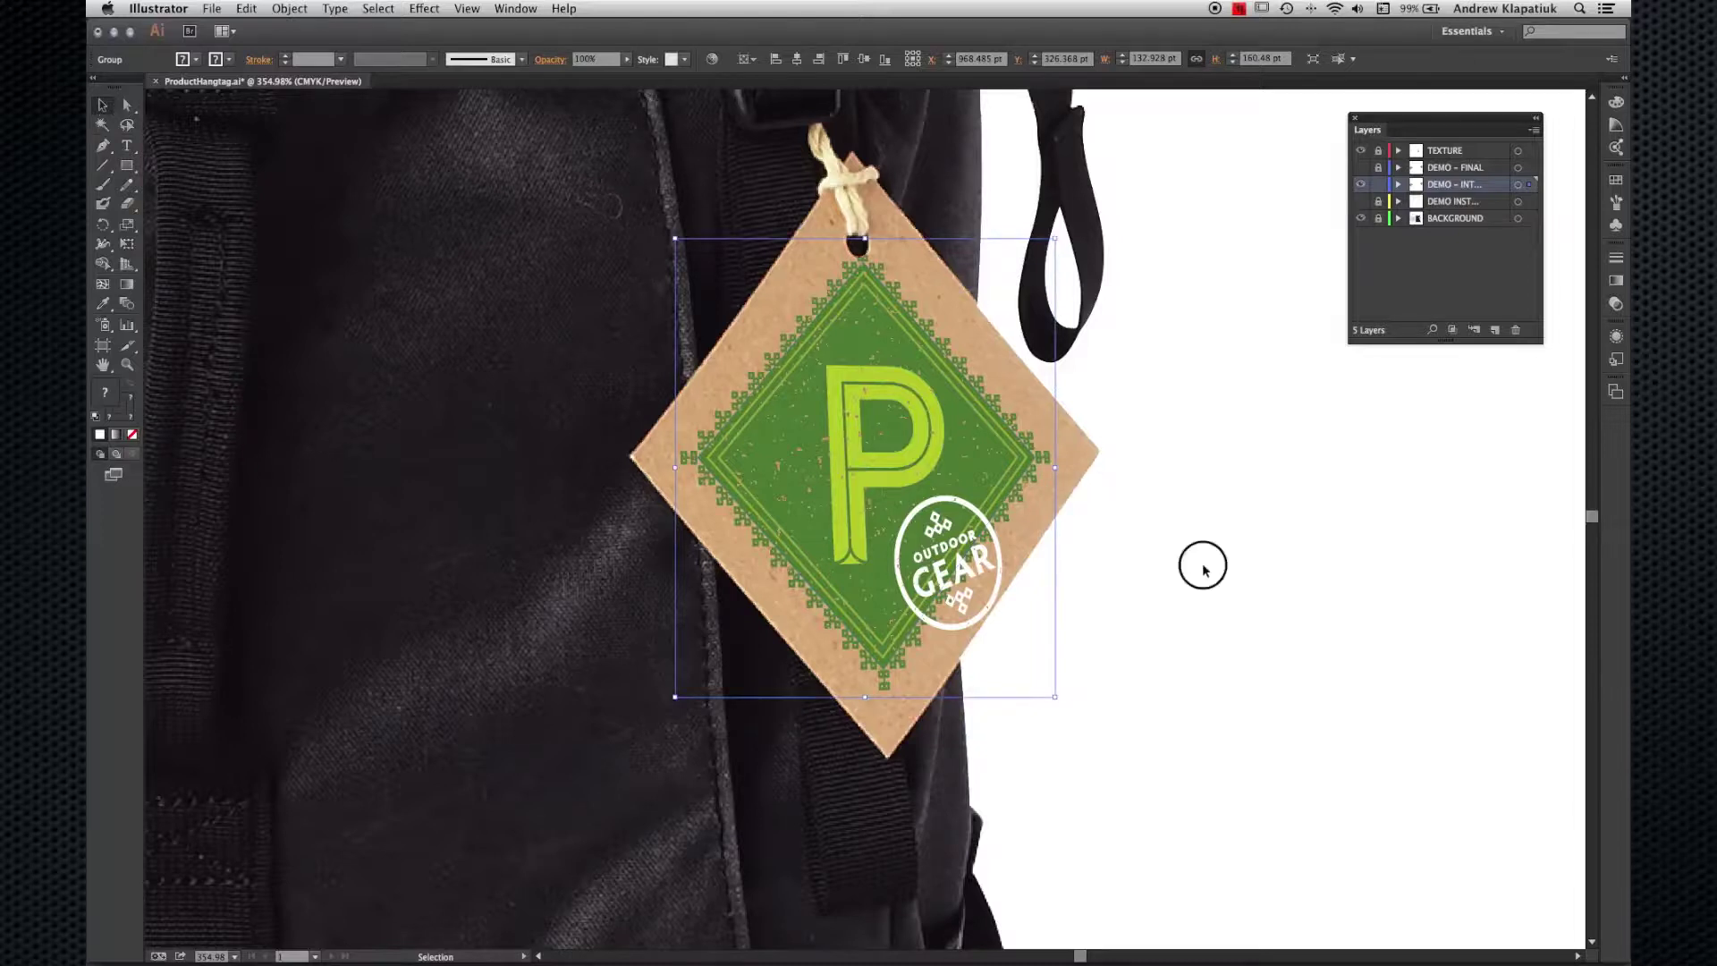
# Step: Deselect the artwork to view the finished tag on the cardboard hang tag
pyautogui.click(1203, 570)
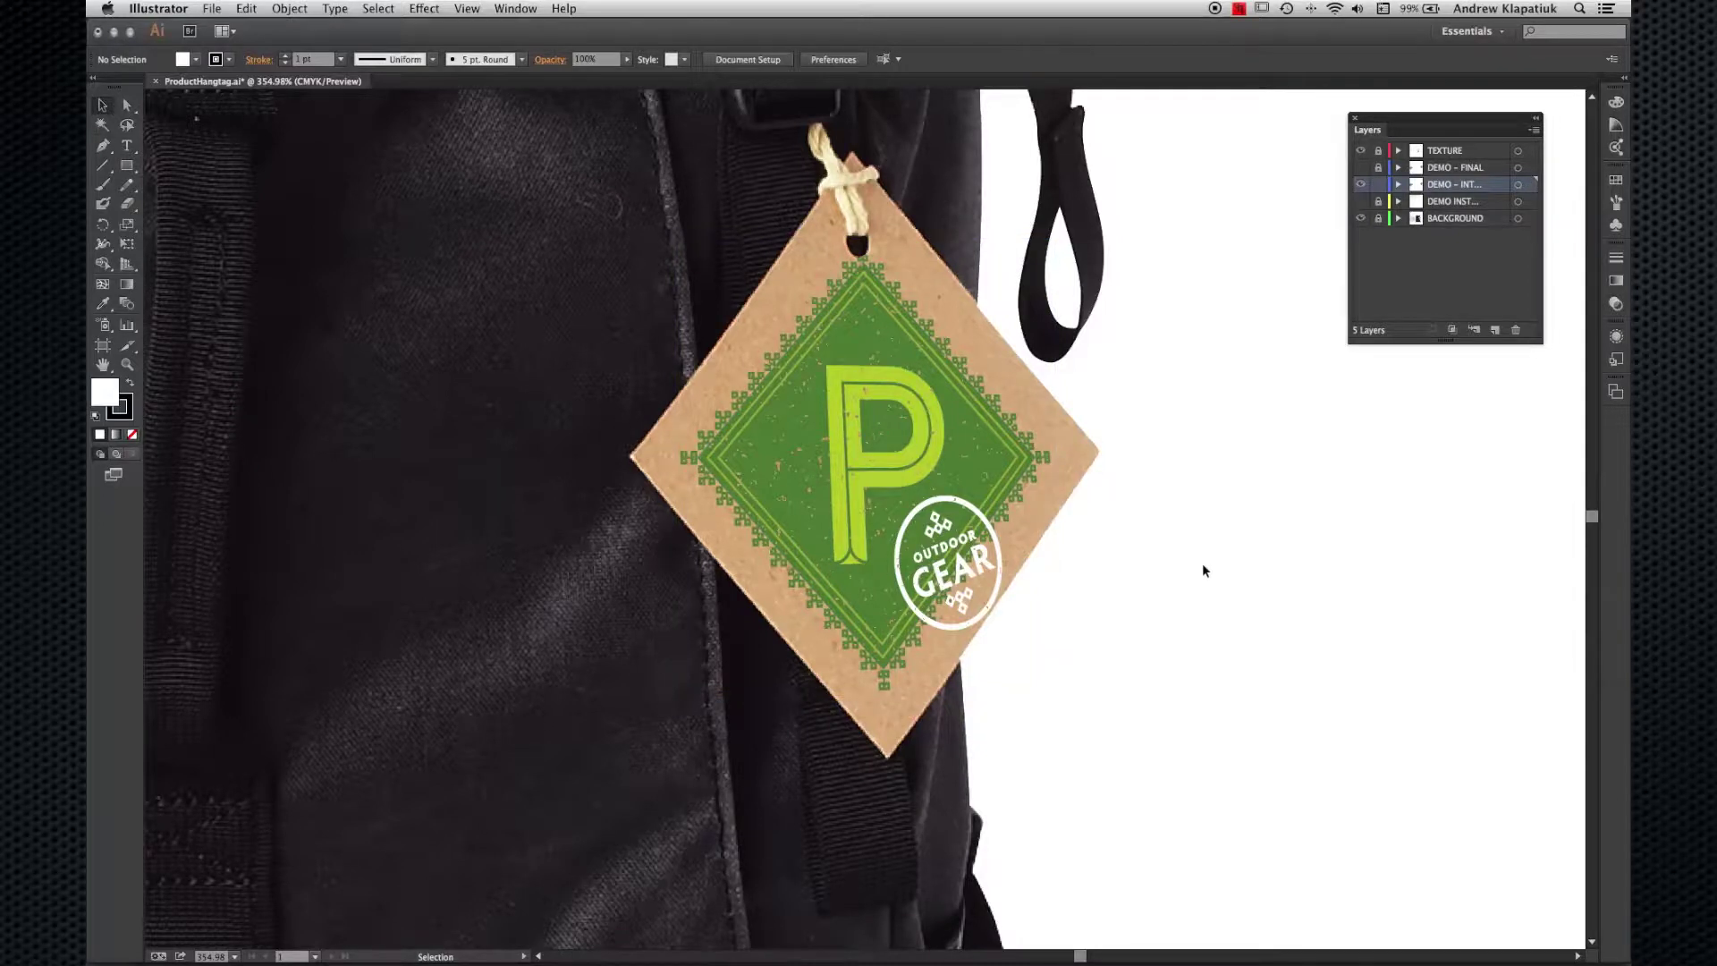